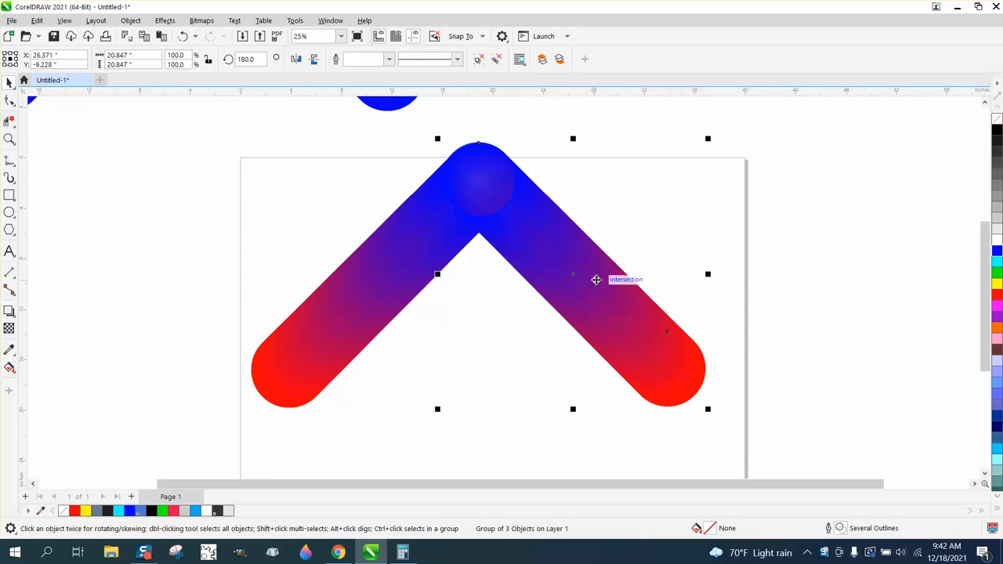
Examine how the blended colours overlap at the corners of the two existing chevrons
scroll(484, 210, "down", 2)
scroll(441, 228, "down", 5)
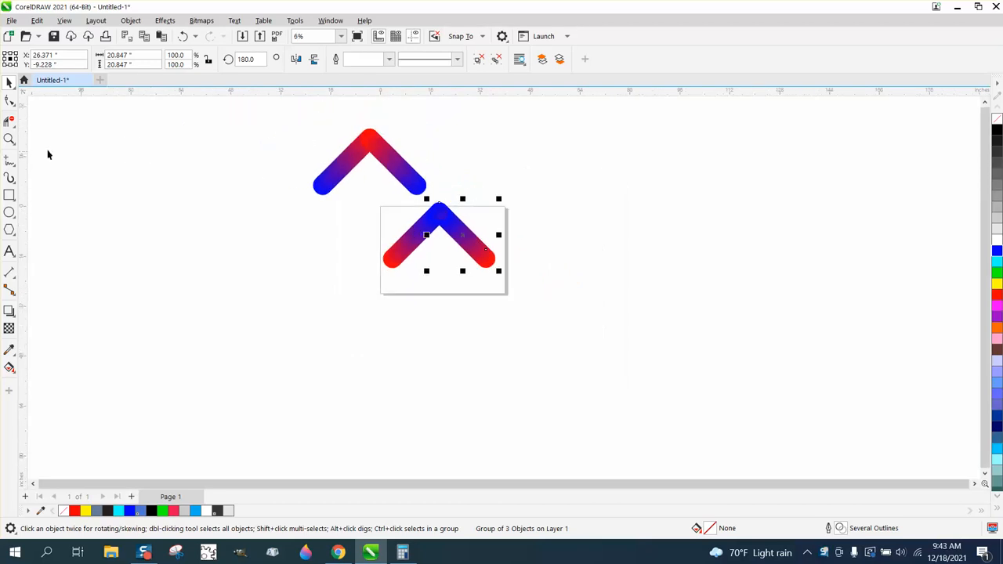
left_click(9, 138)
left_click_drag(299, 126, 425, 189)
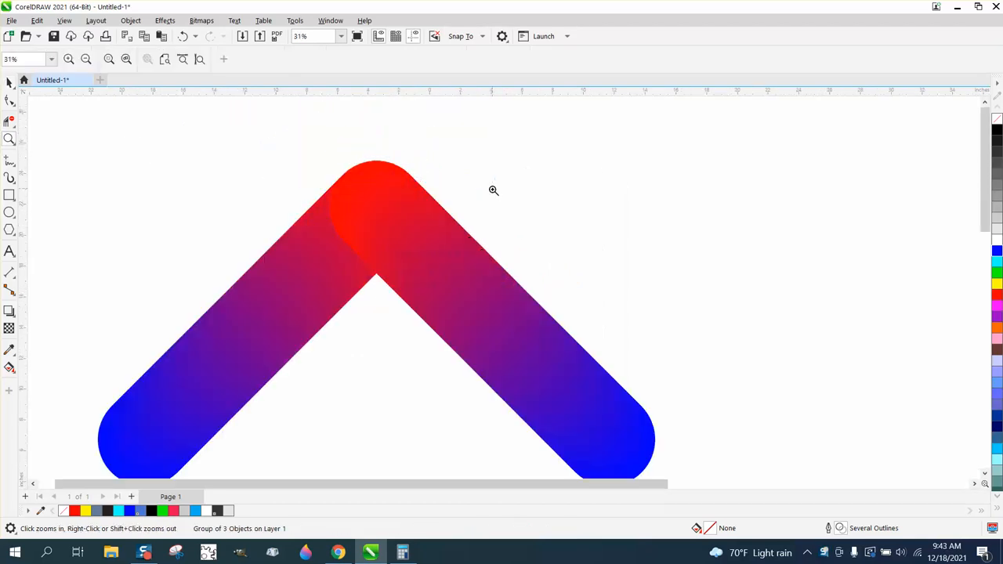
scroll(326, 202, "down", 2)
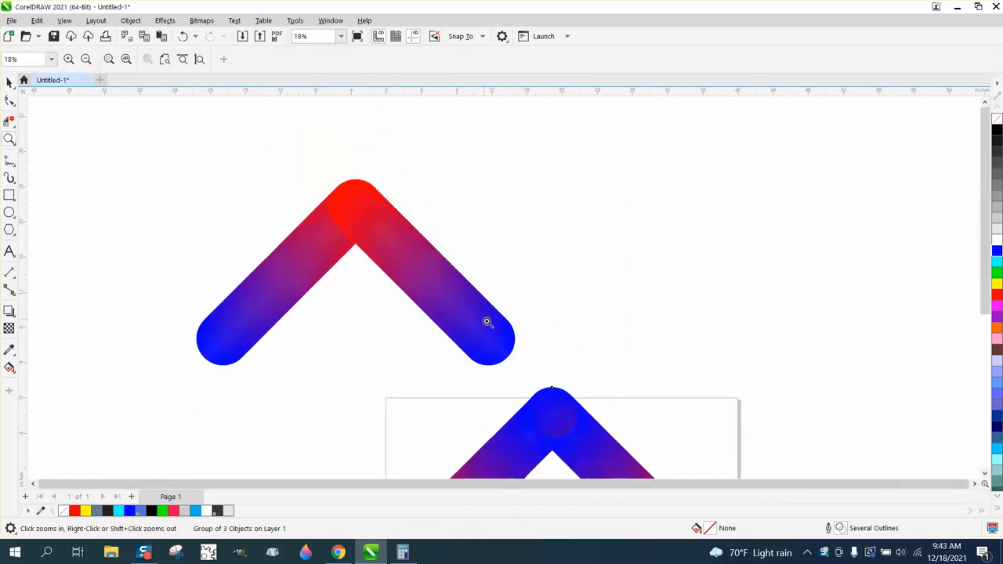
right_click(315, 276)
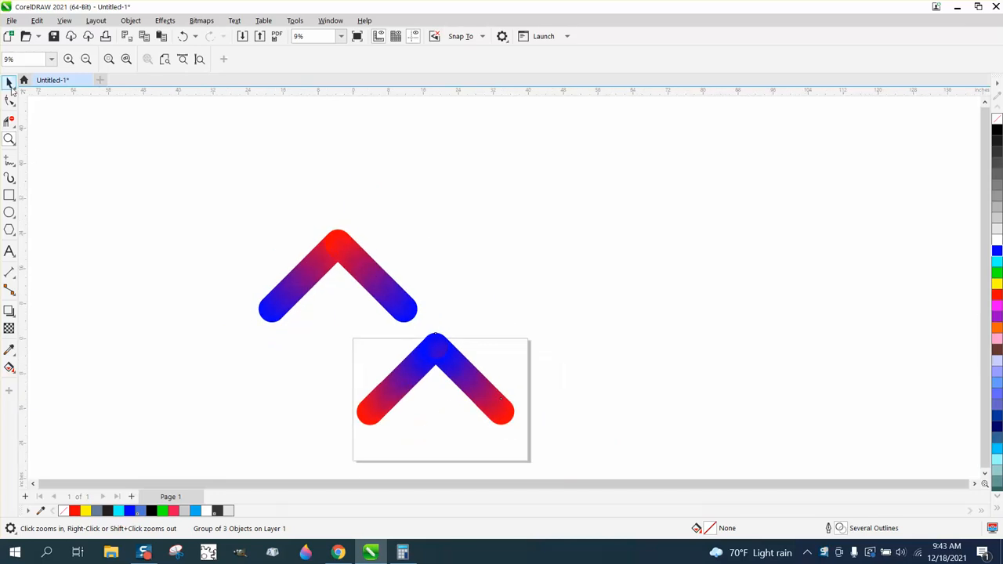
left_click_drag(333, 355, 558, 435)
Delete the chevron with the blue peak that lies on the page
left_click(9, 81)
scroll(287, 192, "down", 1)
scroll(287, 192, "down", 1)
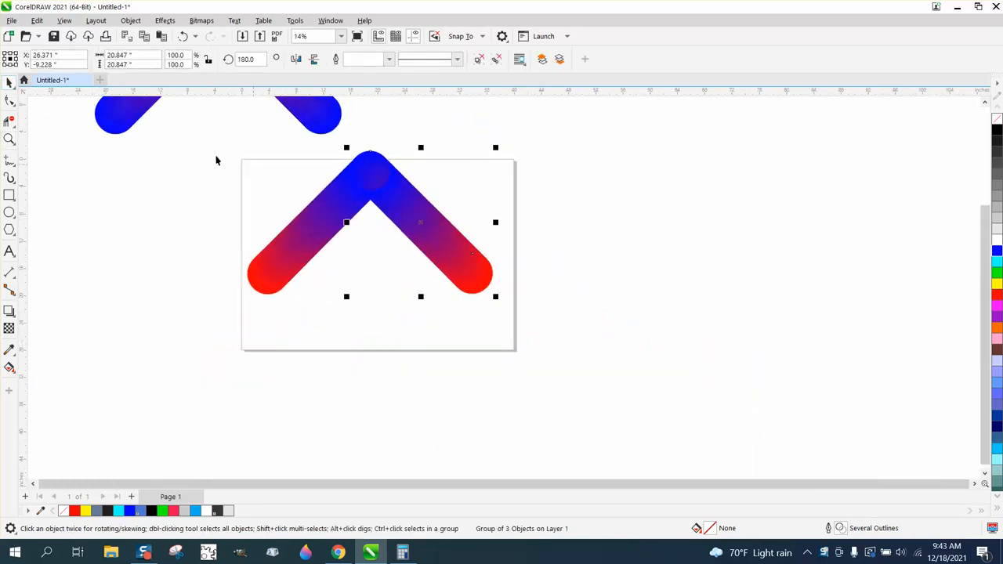
left_click_drag(201, 136, 635, 338)
key("Delete")
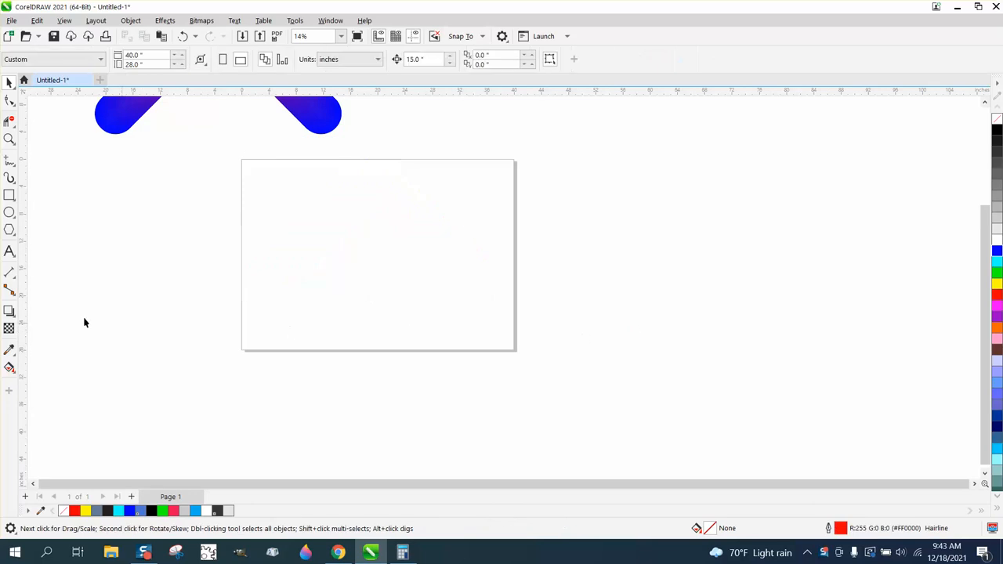
Draw a circle about 6.7 inches in diameter at the lower part of the page's left edge
left_click(9, 212)
left_click_drag(292, 239, 264, 302)
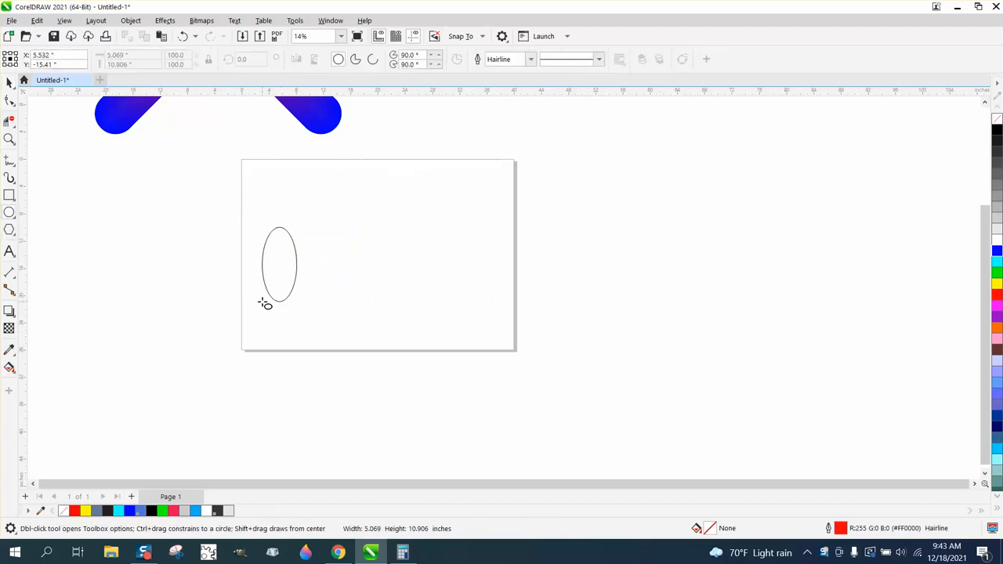
left_click_drag(280, 264, 264, 311)
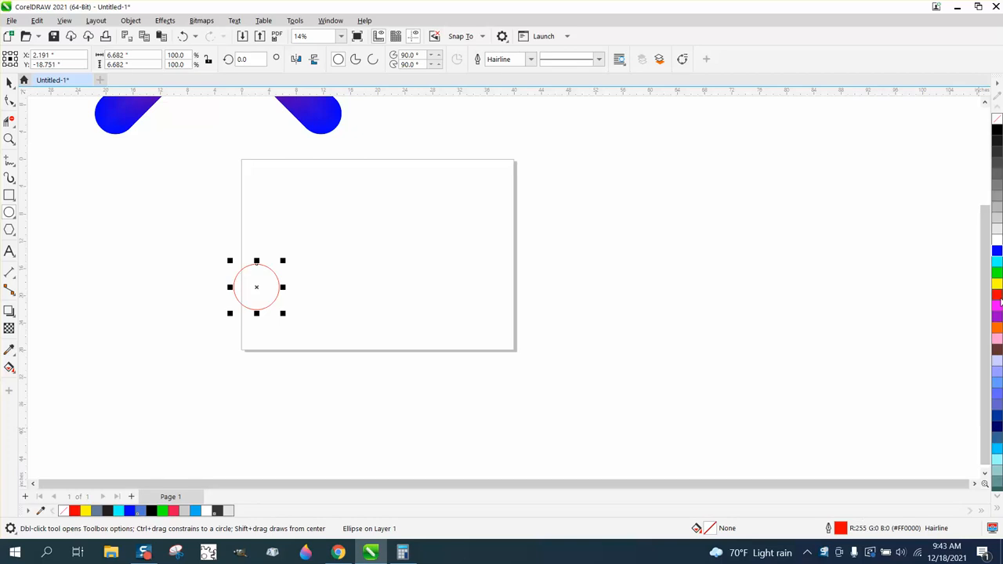
Set the circle's outline width to 2.0 pt and shift the circle slightly to the right onto the page
double_click(838, 526)
left_click(424, 234)
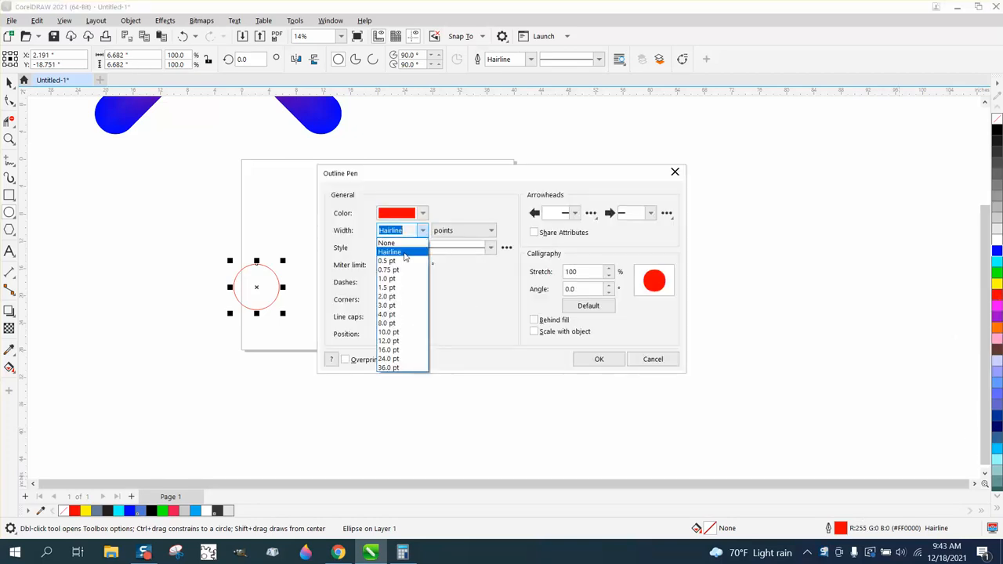
left_click(392, 298)
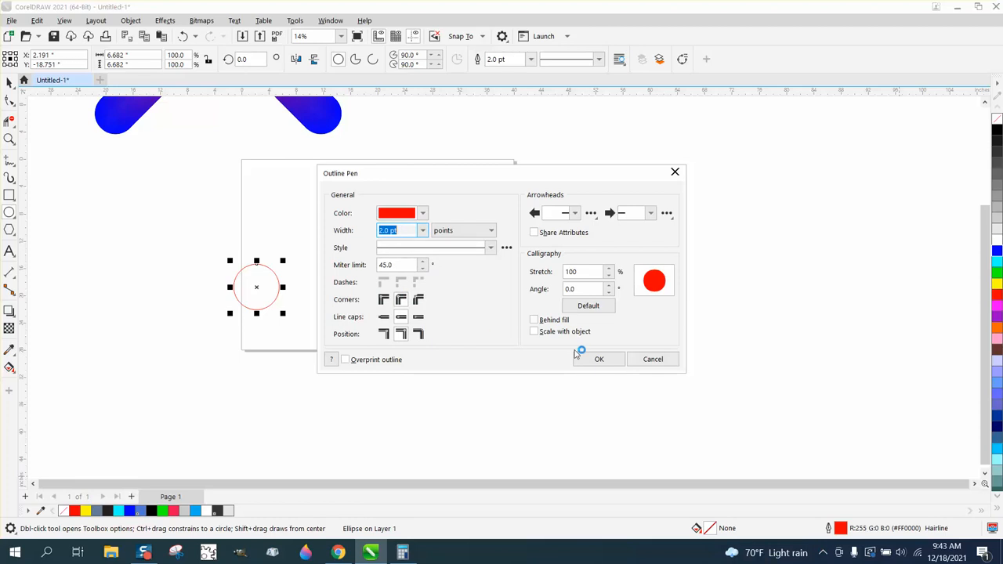
left_click(608, 358)
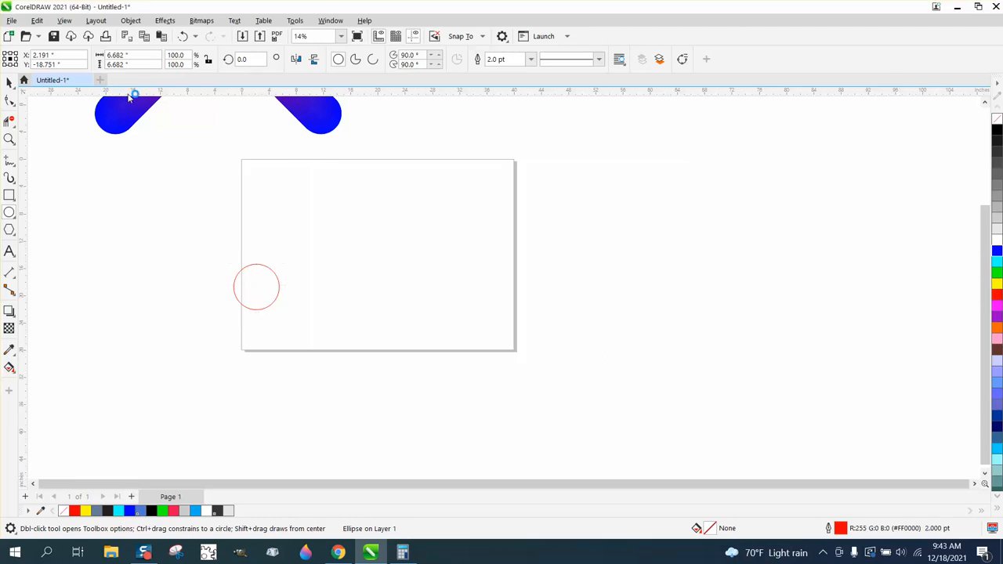
left_click(9, 82)
left_click_drag(254, 288, 261, 291)
Set the nudge distance to 30 inches and place a duplicate of the circle that far to its right
left_click(205, 246)
double_click(413, 59)
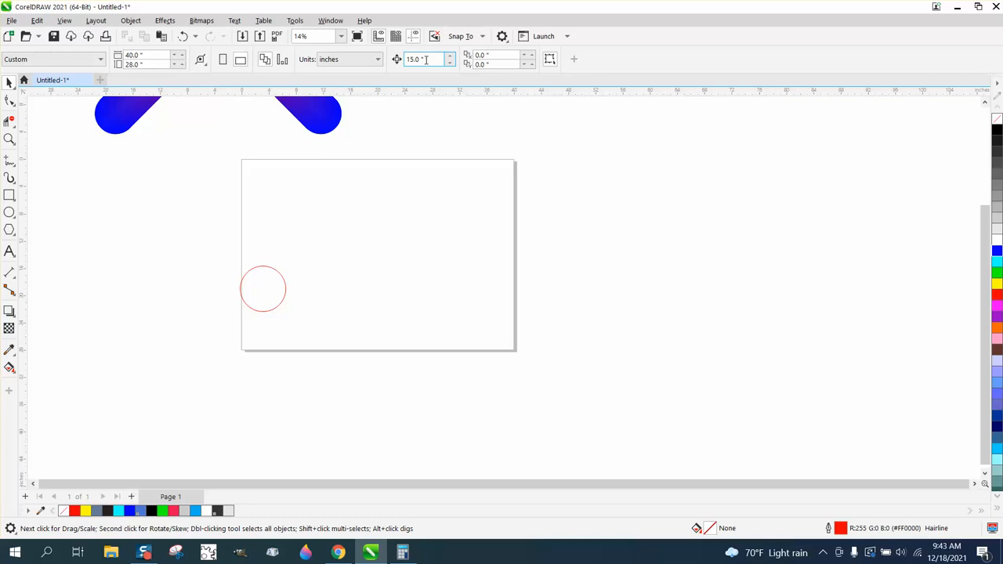
type("30")
key("Return")
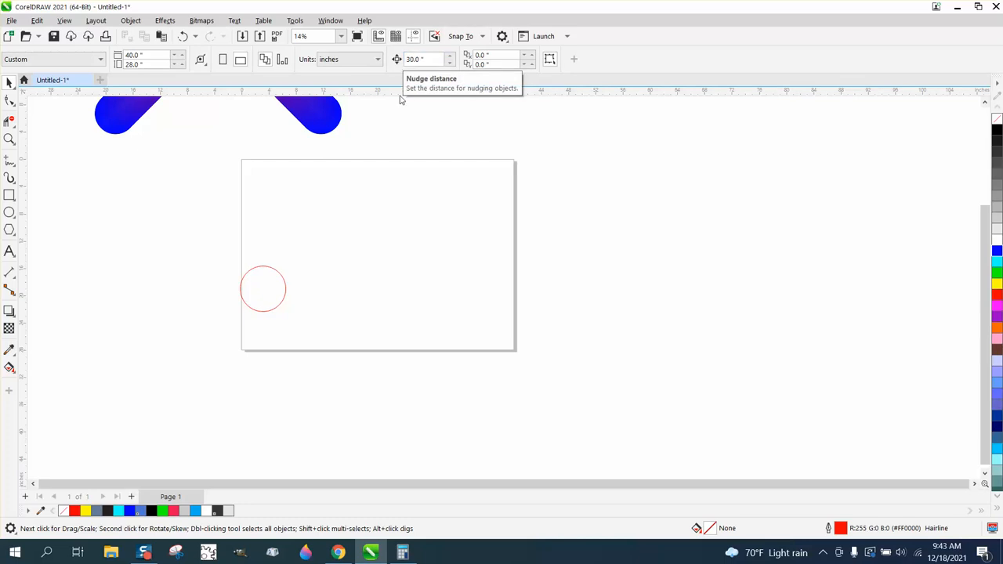
left_click(286, 289)
key("plus")
key("Right")
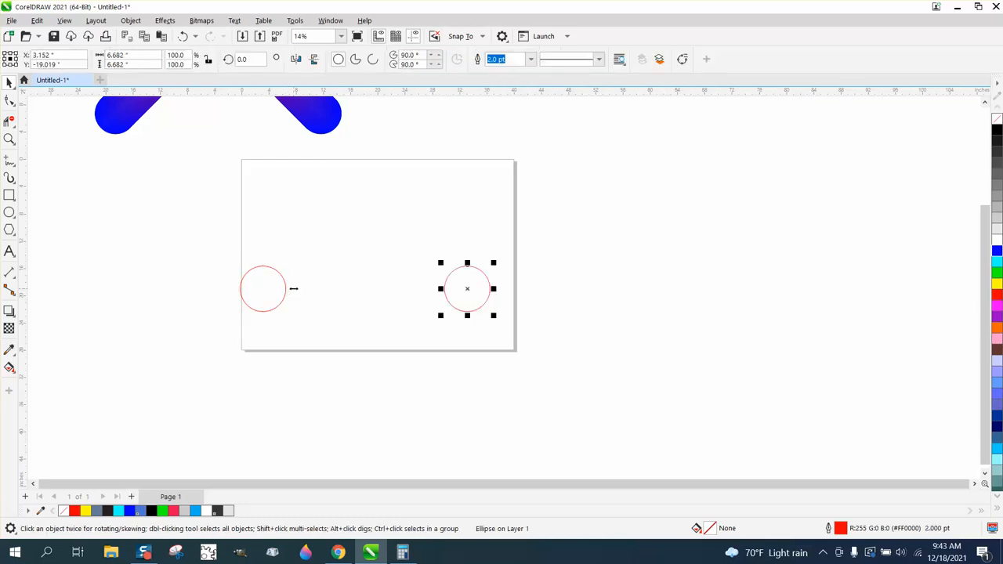
Set the nudge distance to 15 inches and place a duplicate of the right circle 15 inches left and 15 inches up
left_click(467, 148)
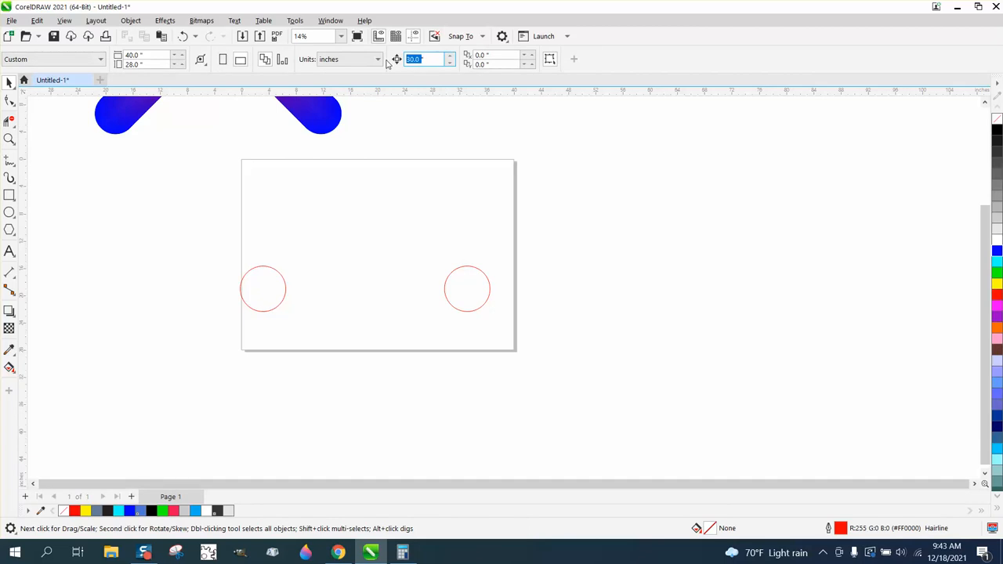
type("15")
key("Return")
left_click(477, 272)
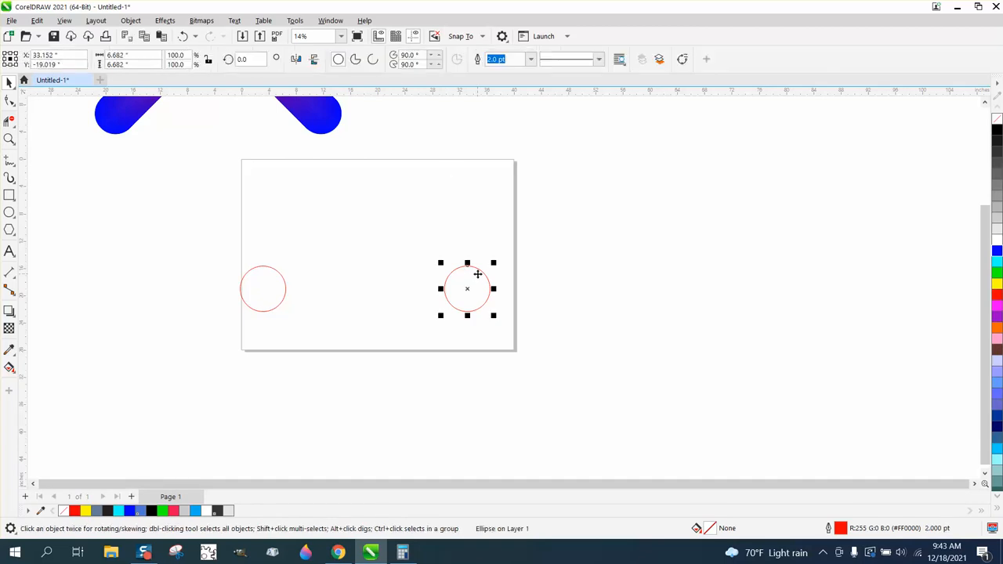
key("KP_Add")
key("Left")
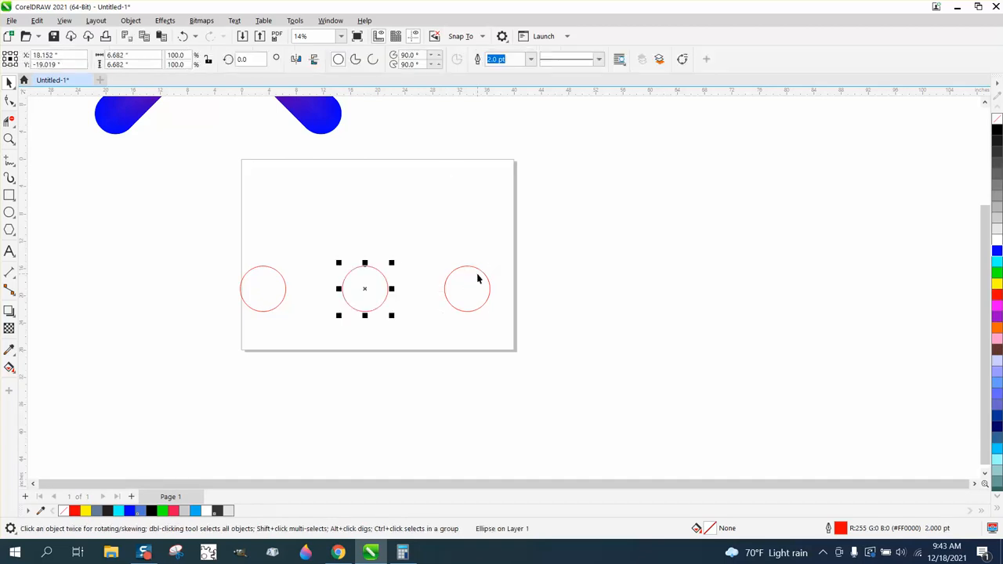
key("Up")
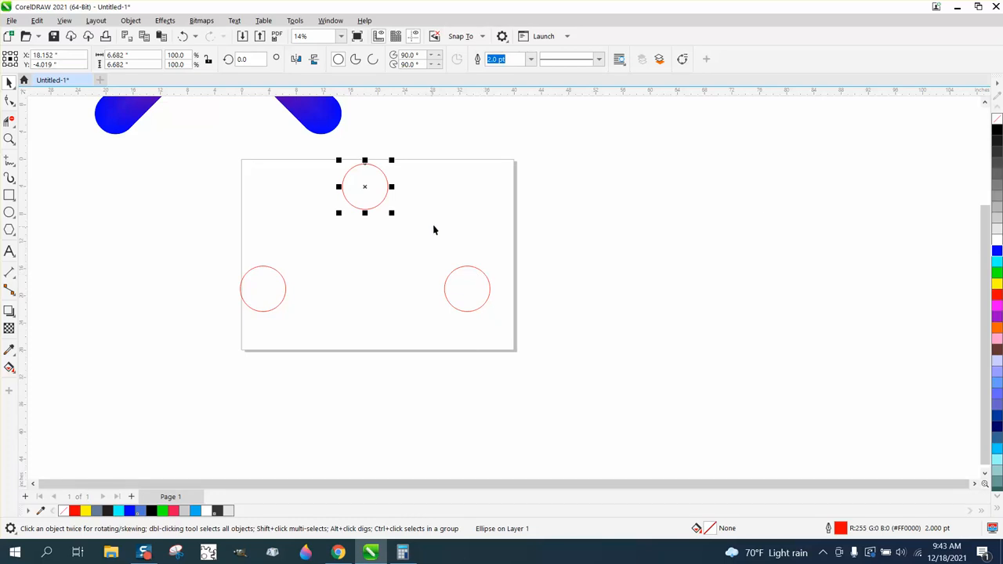
Give the upper circle a blue outline and move both it and the right red circle 15 inches to the right
right_click(997, 251)
left_click(482, 278)
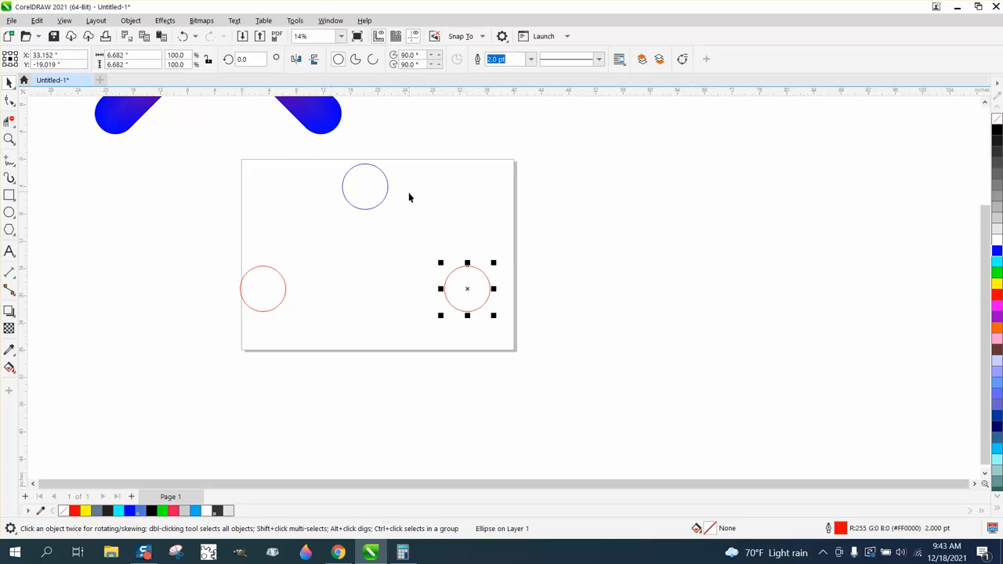
left_click(387, 181)
key("Right")
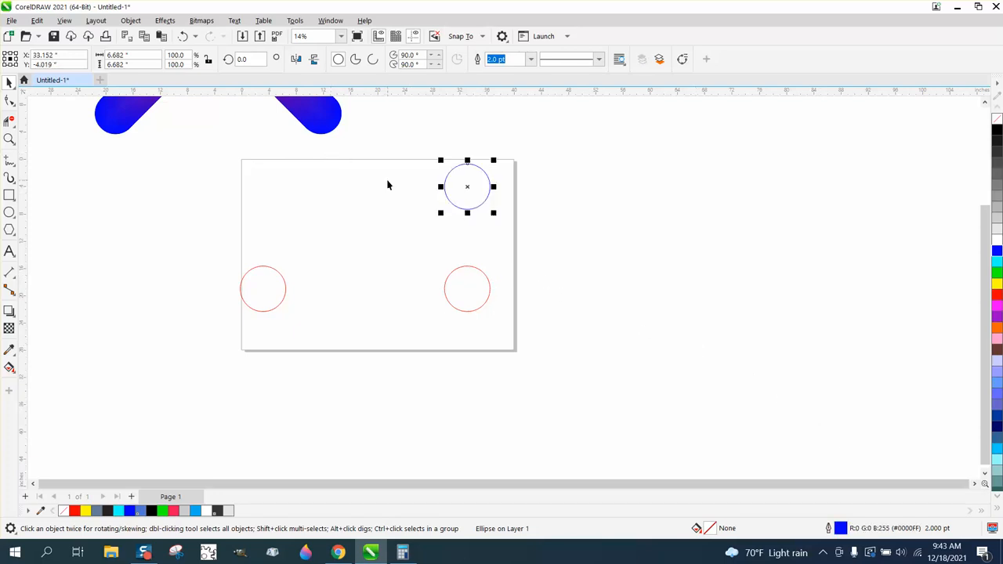
left_click(468, 290)
key("Right")
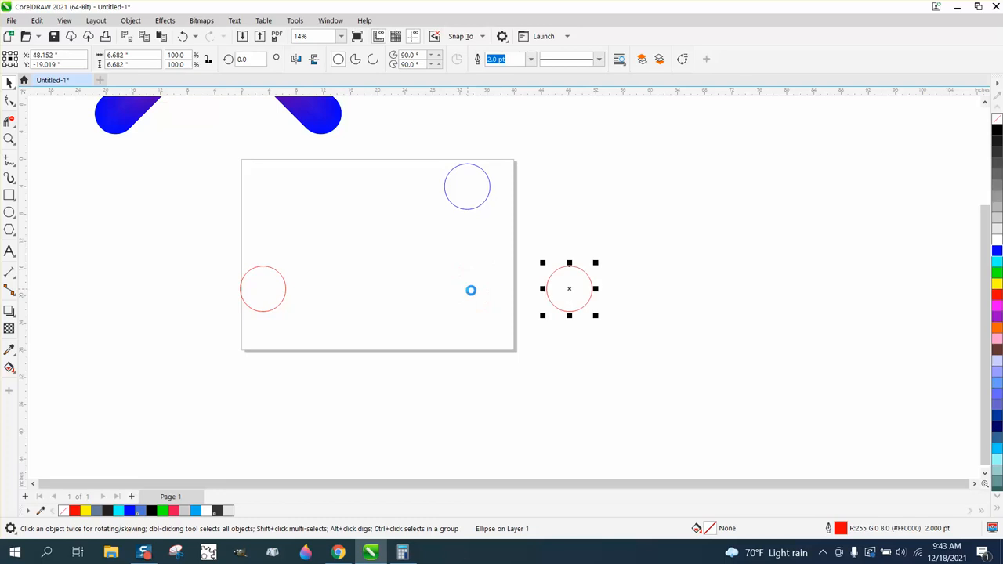
Place a duplicate of the blue circle 15 inches to its left
left_click(477, 206)
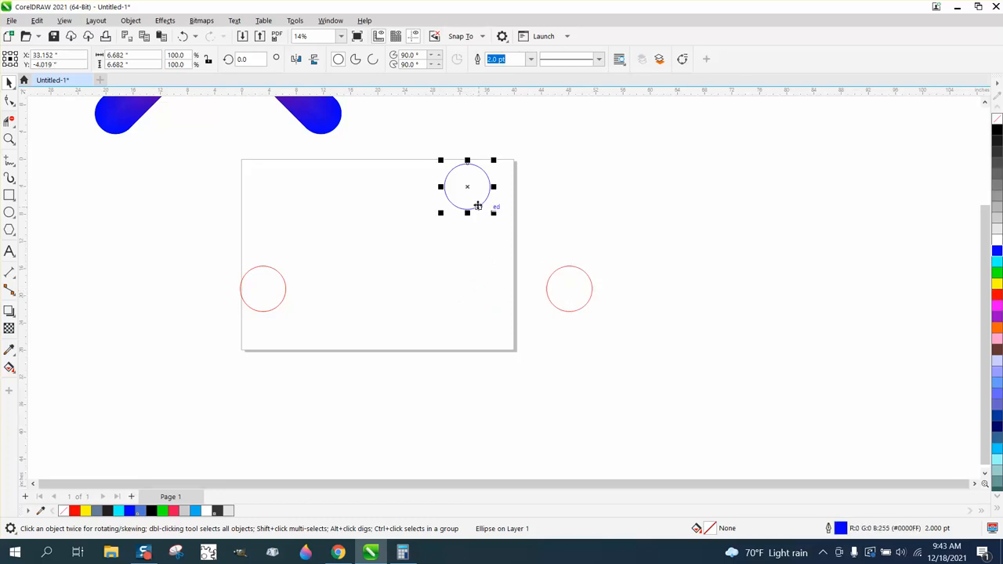
key("KP_Add")
key("Left")
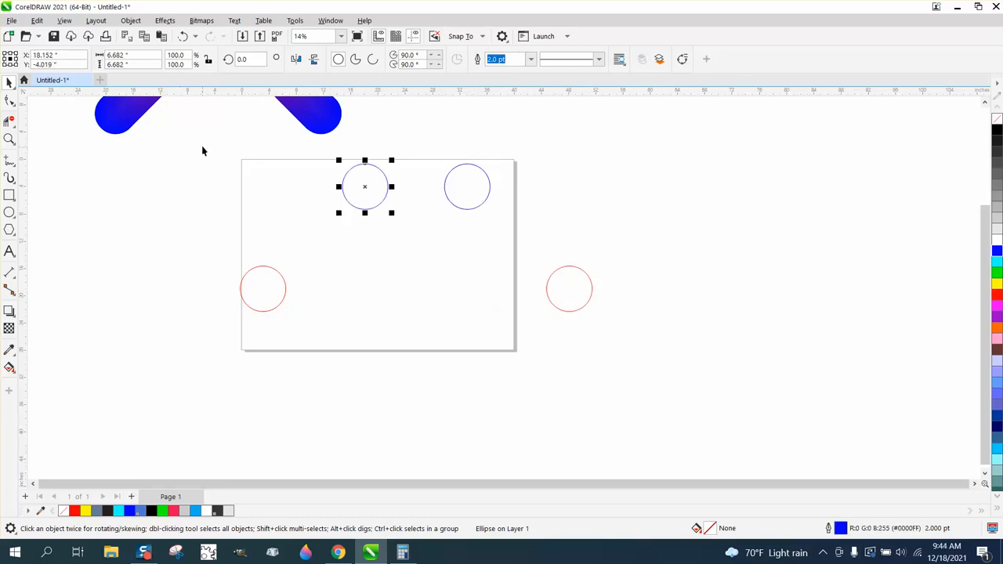
Blend the left red circle with the left blue circle using 999 steps
left_click_drag(202, 147, 421, 341)
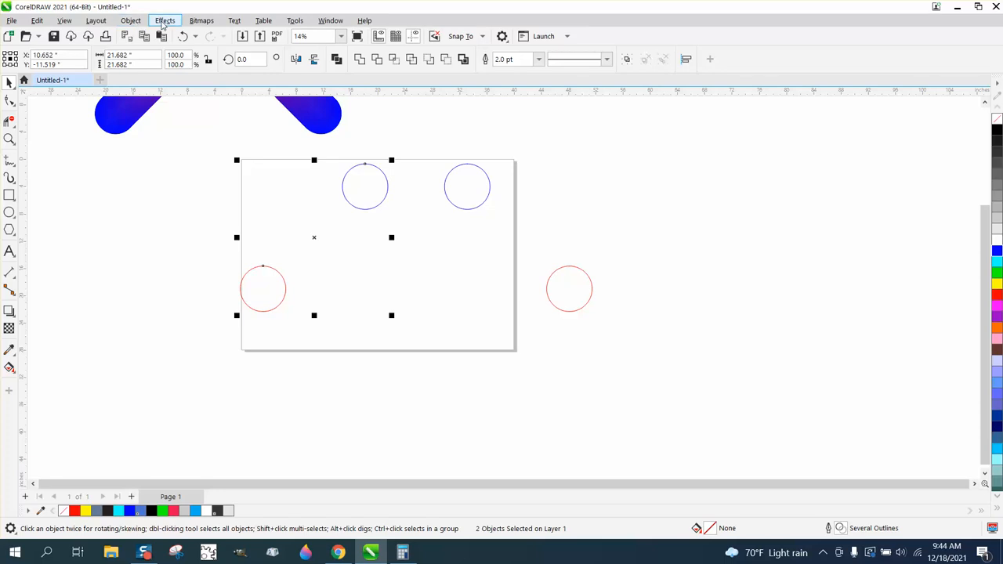
left_click(165, 20)
left_click(176, 287)
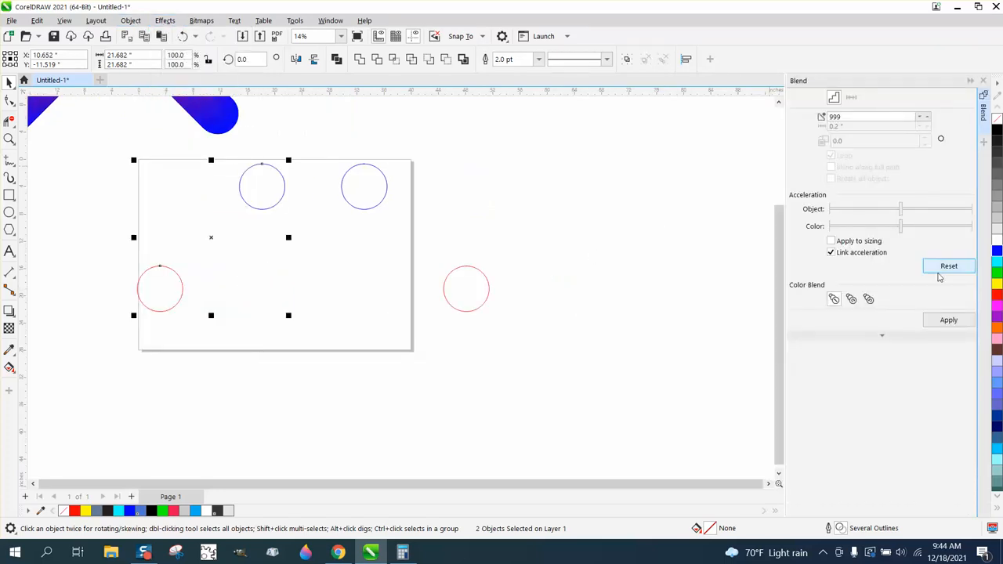
left_click(949, 321)
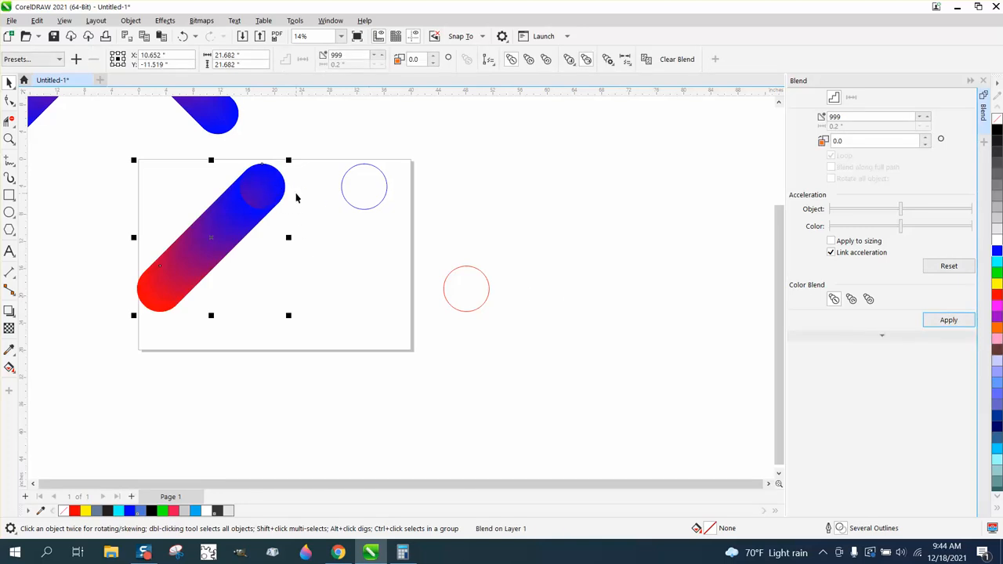
Blend the right blue and red circles with 999 steps and move that blend 15 inches left to meet the first one
left_click_drag(336, 156, 477, 317)
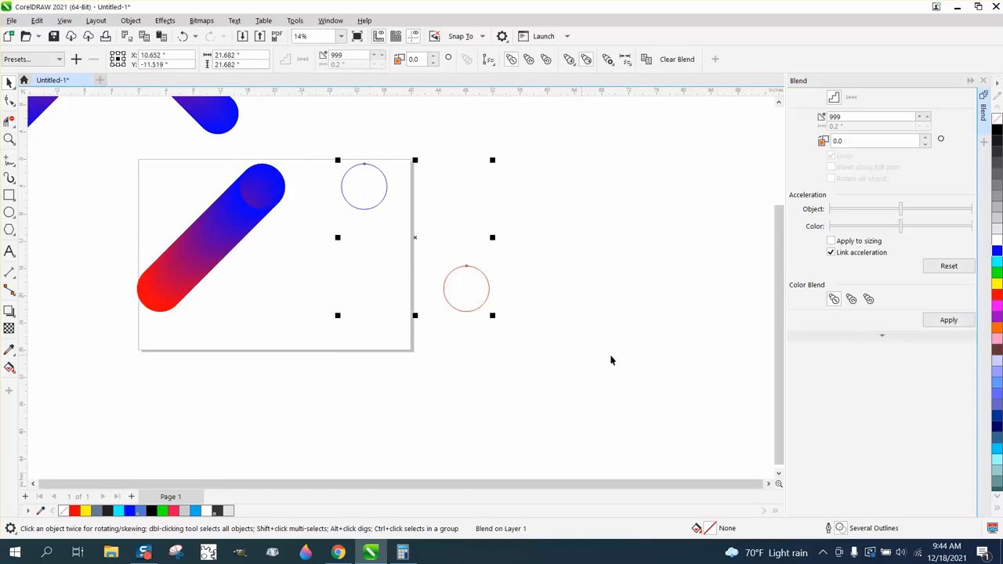
left_click(934, 327)
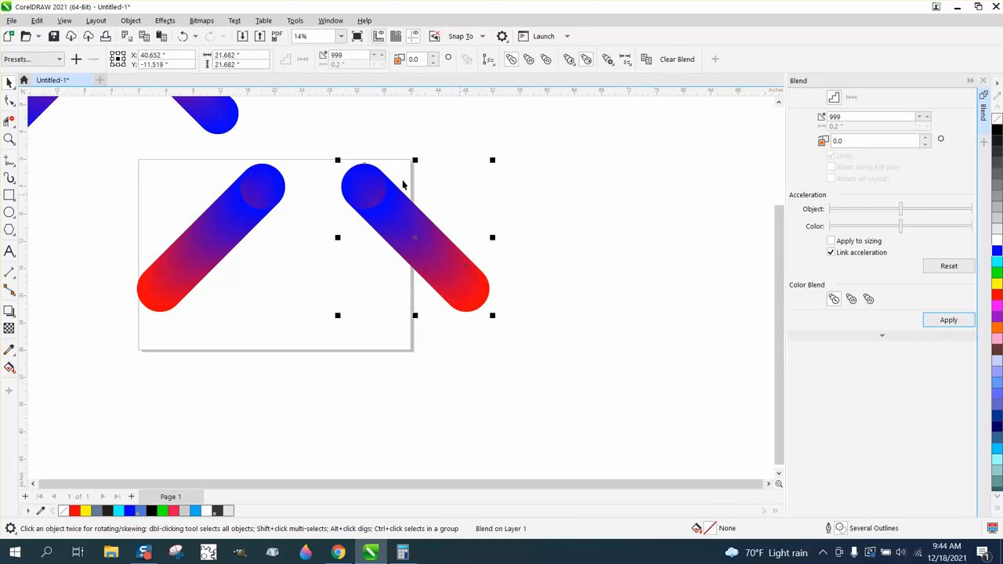
key("Up")
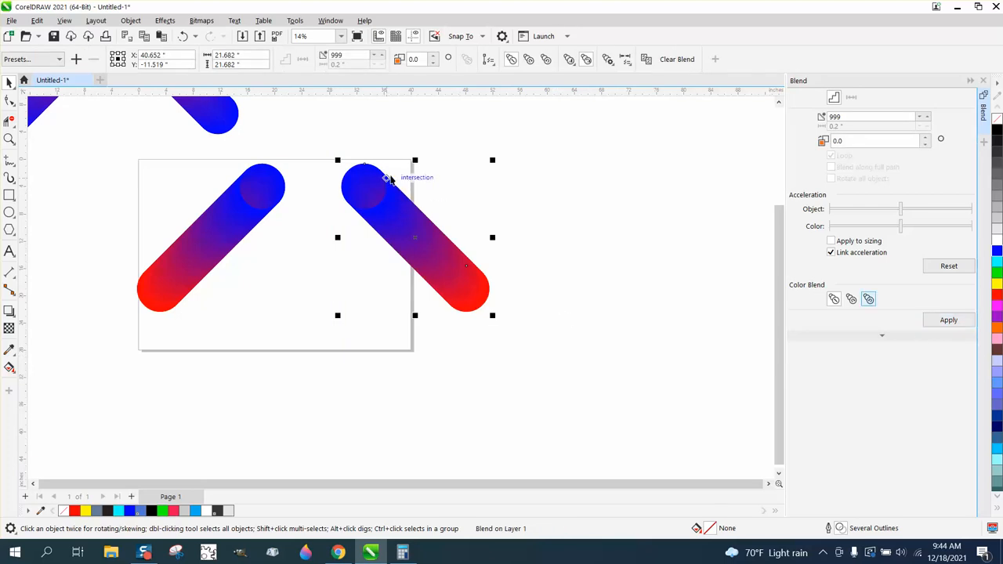
left_click(429, 232)
key("Left")
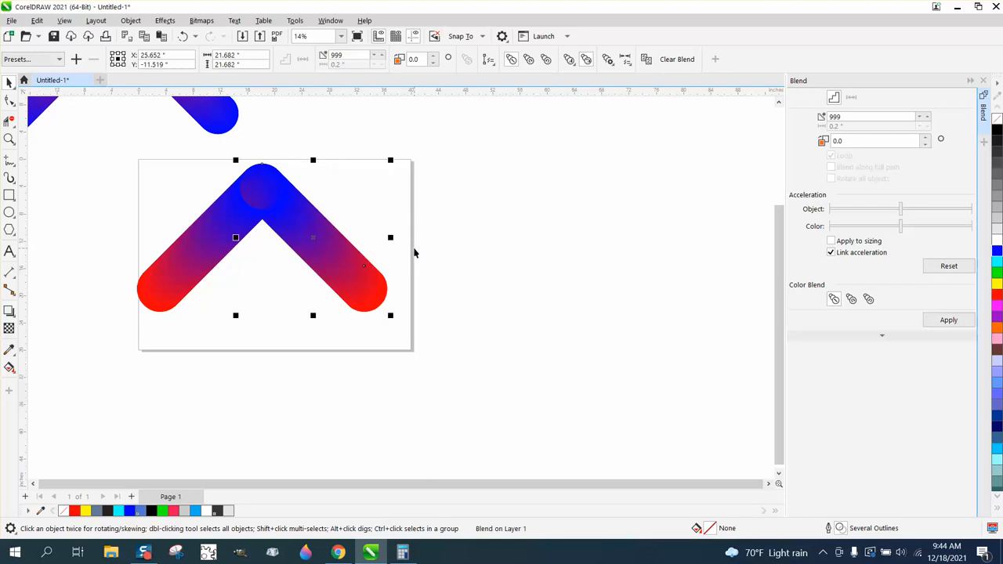
Compare the corner of the new blue-peaked chevron with that of the red-peaked chevron up close
scroll(294, 223, "down", 2)
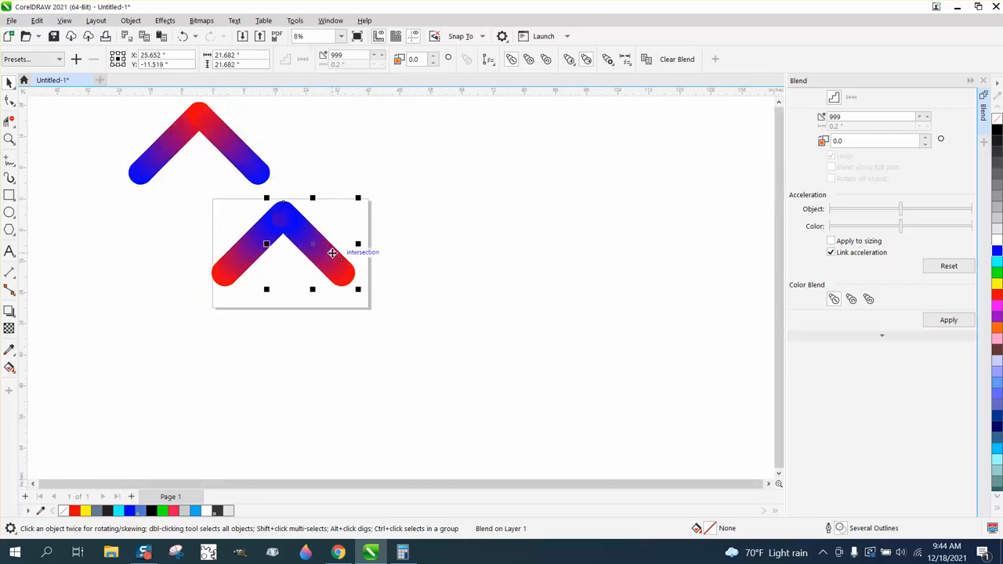
key("z")
left_click_drag(307, 253, 428, 309)
scroll(384, 278, "down", 2)
left_click_drag(236, 161, 343, 231)
scroll(343, 233, "down", 5)
scroll(378, 261, "down", 2)
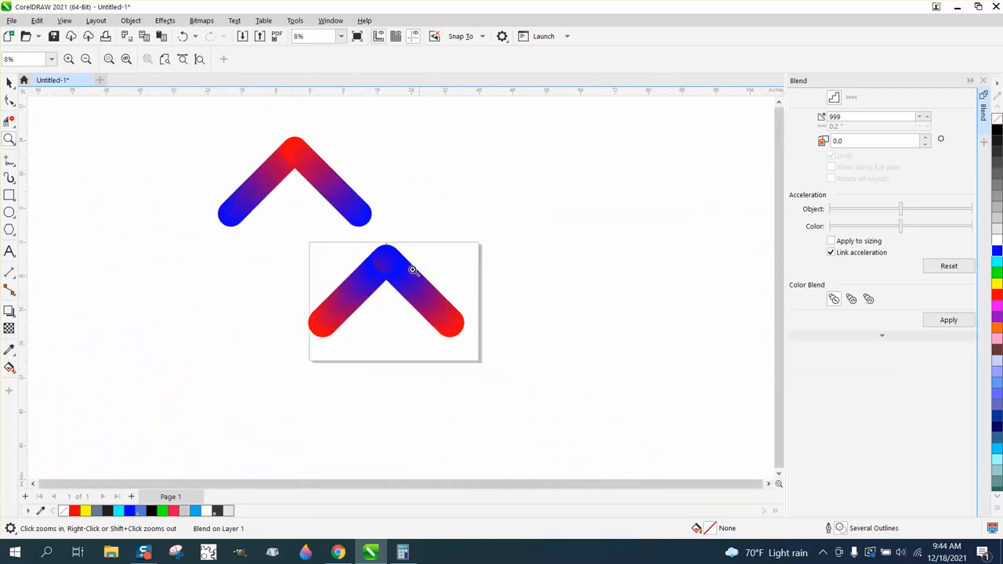
left_click_drag(259, 125, 352, 197)
scroll(379, 217, "down", 4)
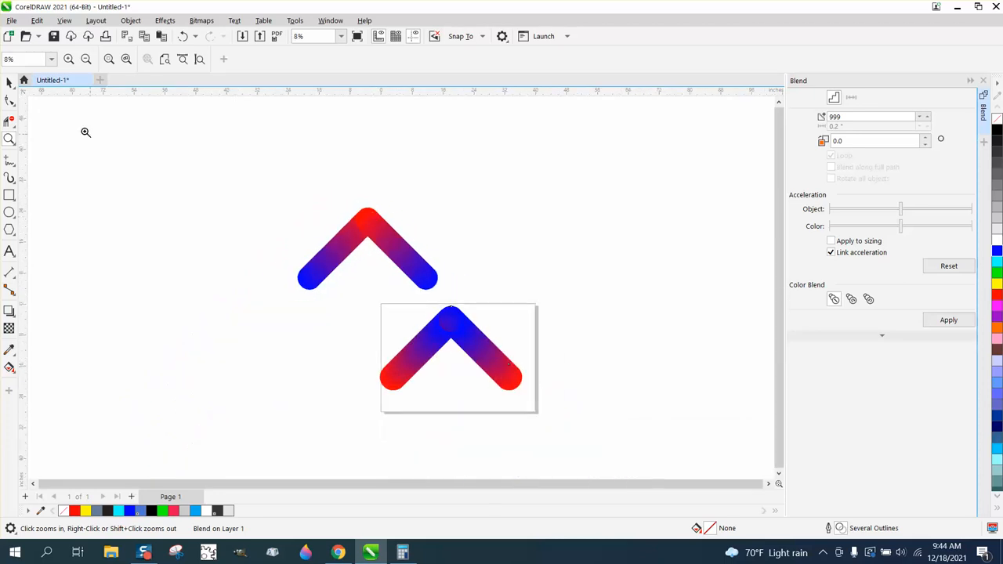
Draw a rectangle about 30 by 6 inches above the red-peaked chevron and round its corners to 3 inches
left_click(9, 82)
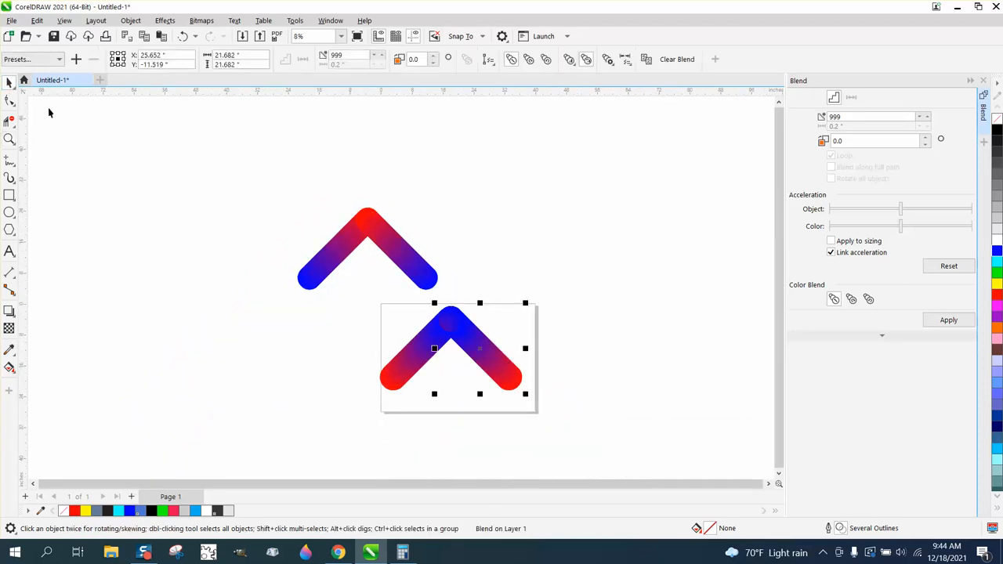
left_click(8, 213)
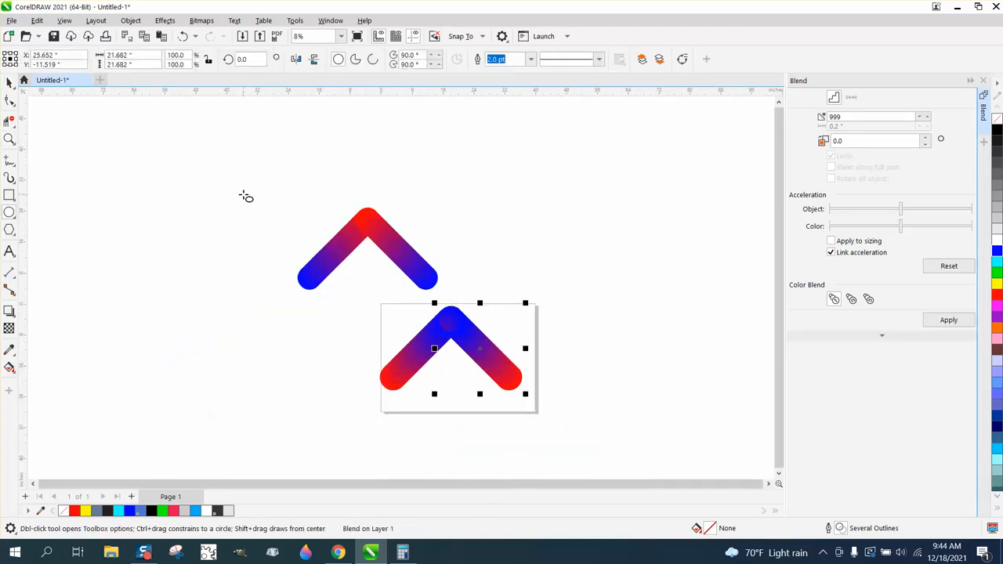
left_click(9, 195)
left_click_drag(274, 147, 393, 173)
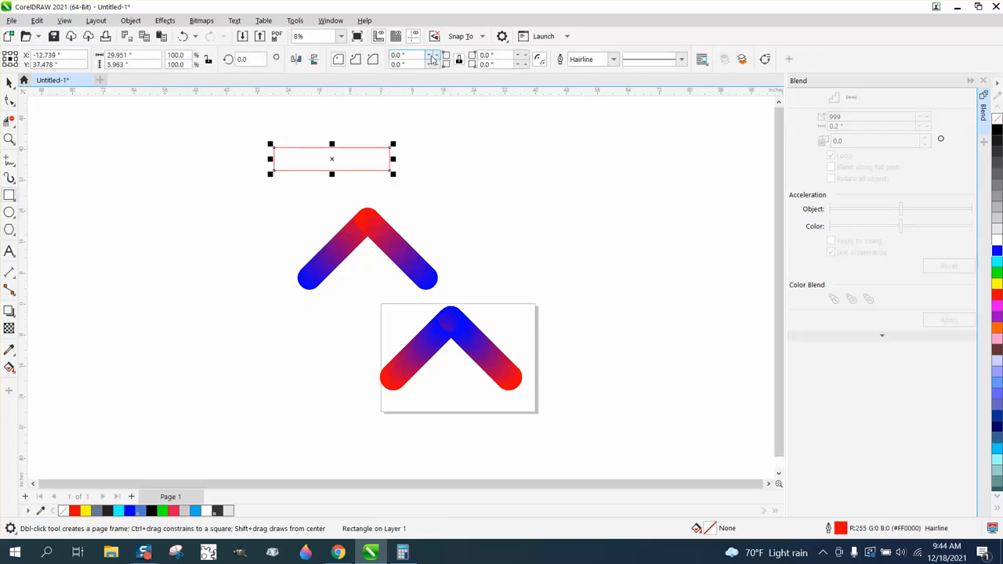
type("3")
key("Return")
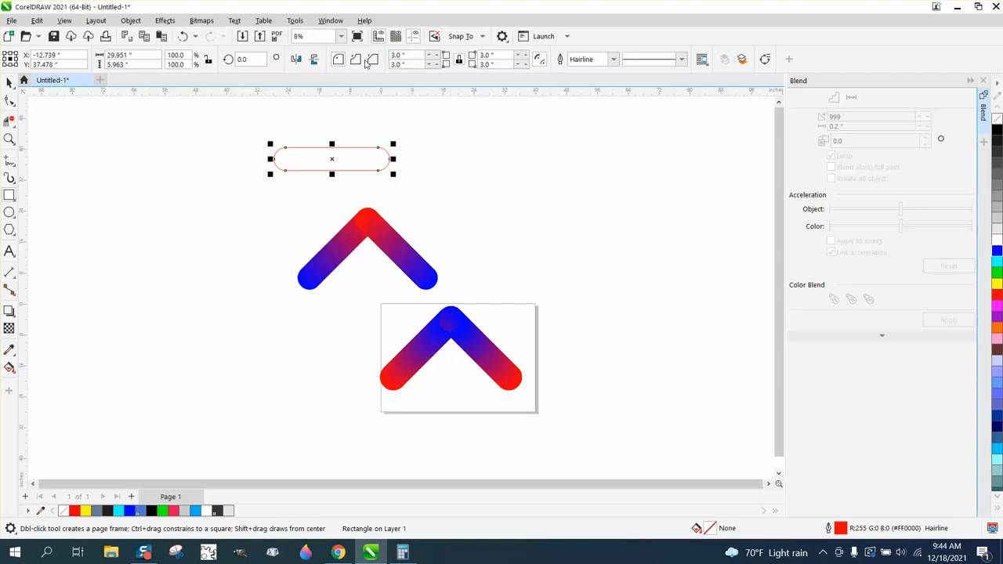
Convert the rounded rectangle to curves
left_click(9, 139)
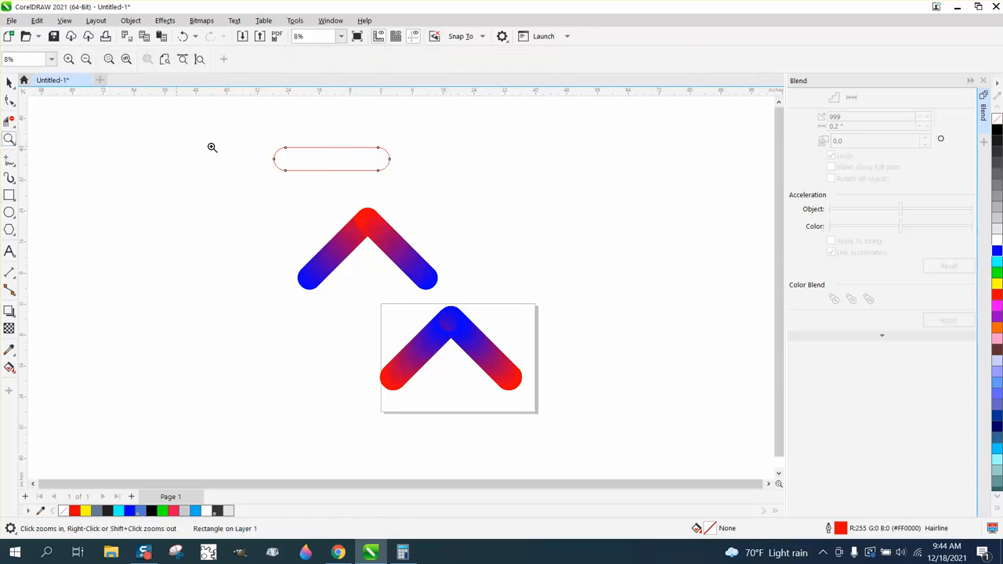
left_click_drag(453, 232, 427, 220)
left_click(9, 100)
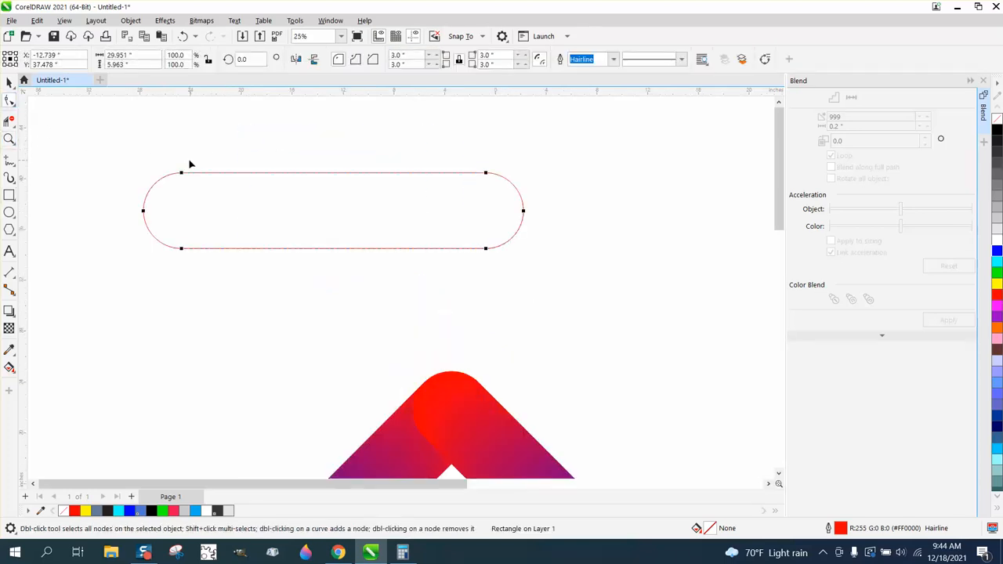
left_click(9, 82)
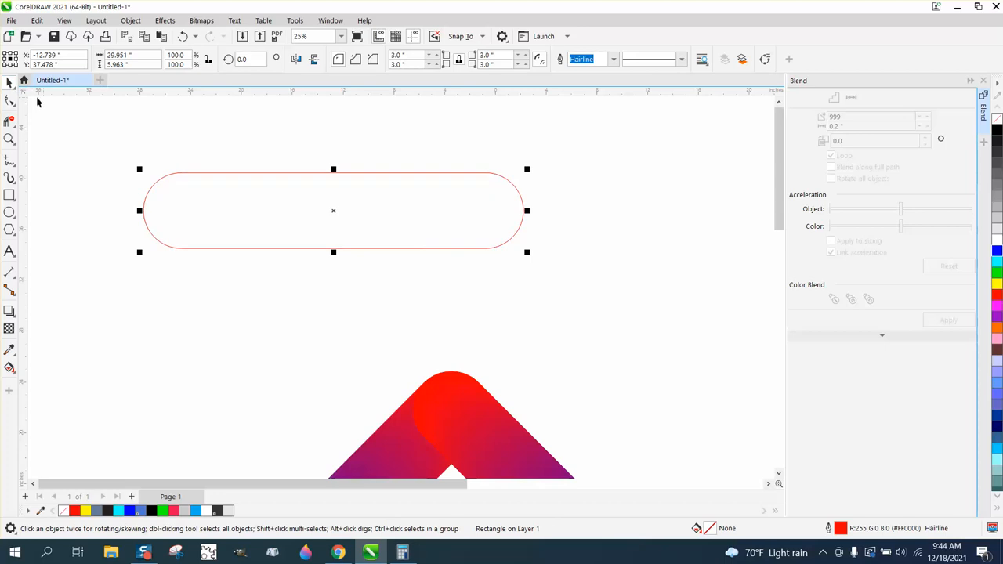
left_click(10, 101)
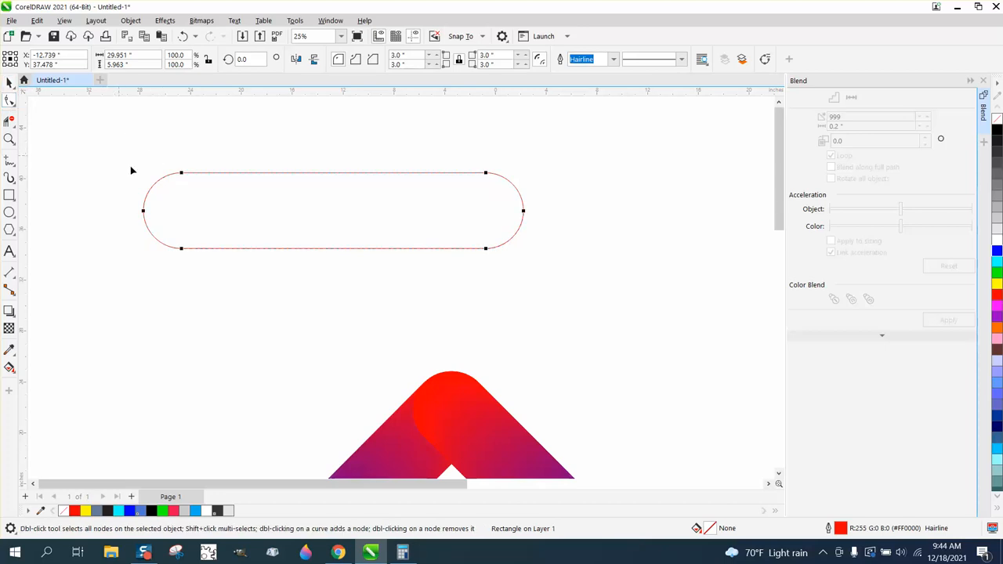
right_click(474, 253)
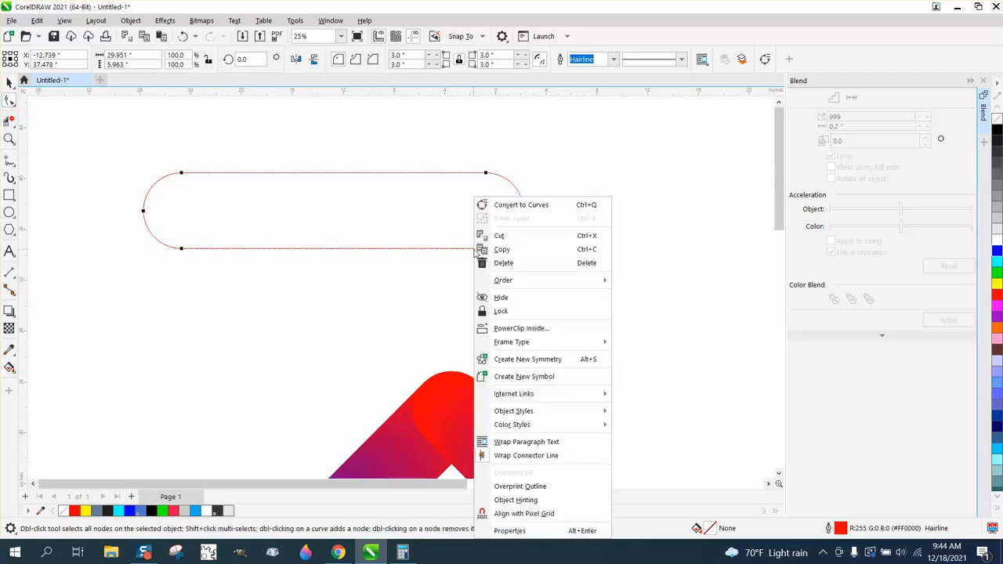
left_click(9, 84)
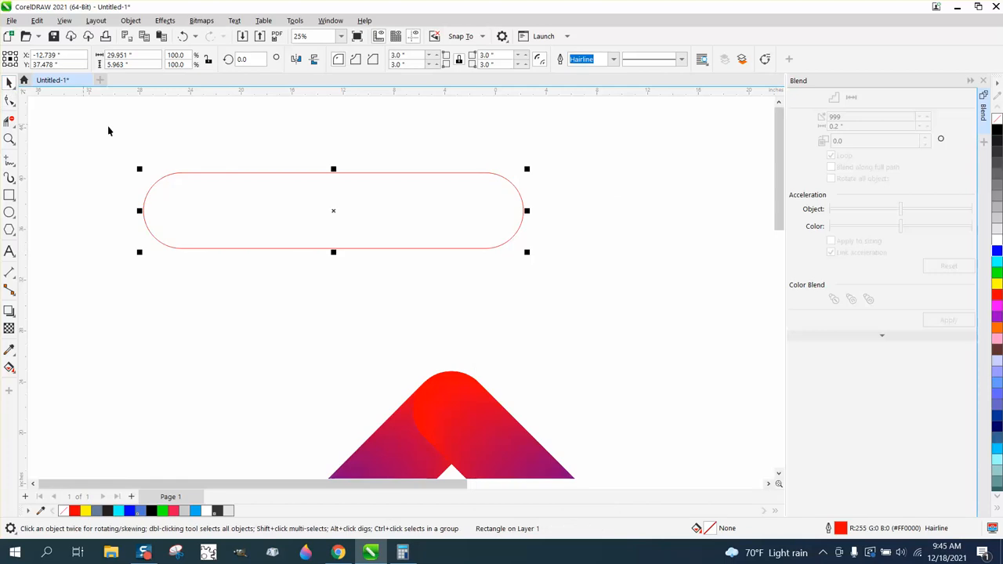
left_click(130, 21)
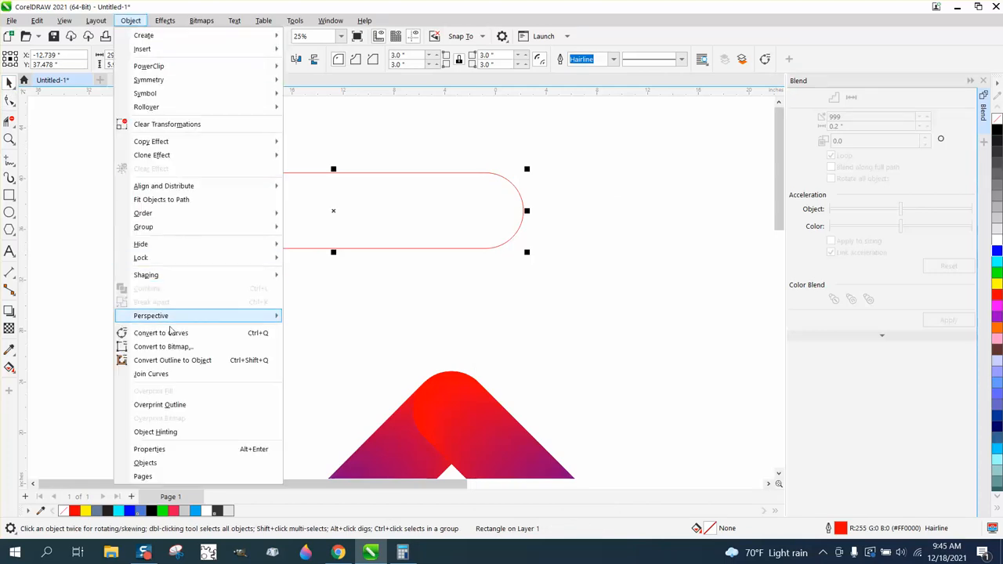
left_click(179, 335)
Break the curve at the four nodes joining its rounded ends and delete the two straight segments between them
left_click(9, 100)
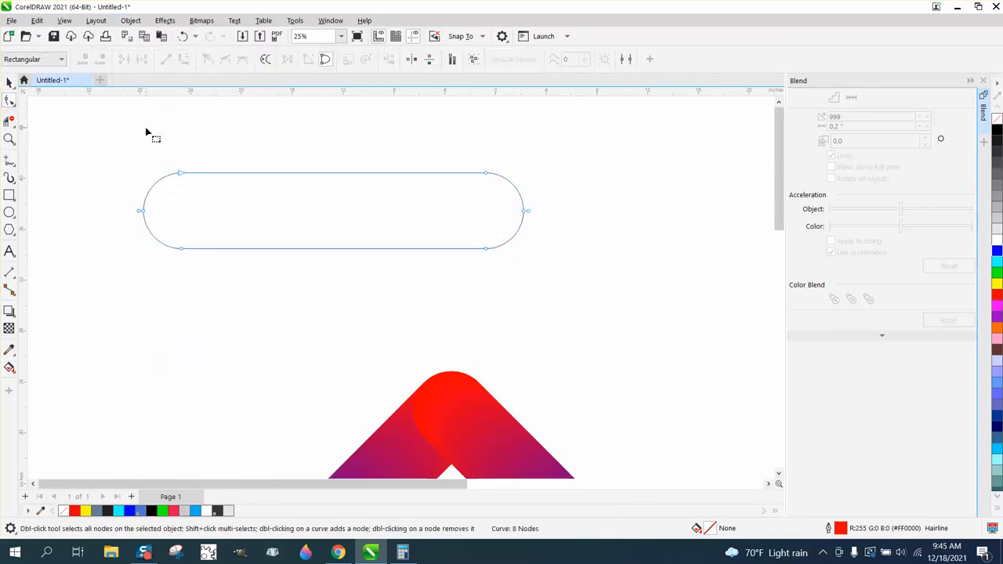
left_click_drag(166, 144, 508, 266)
right_click(486, 255)
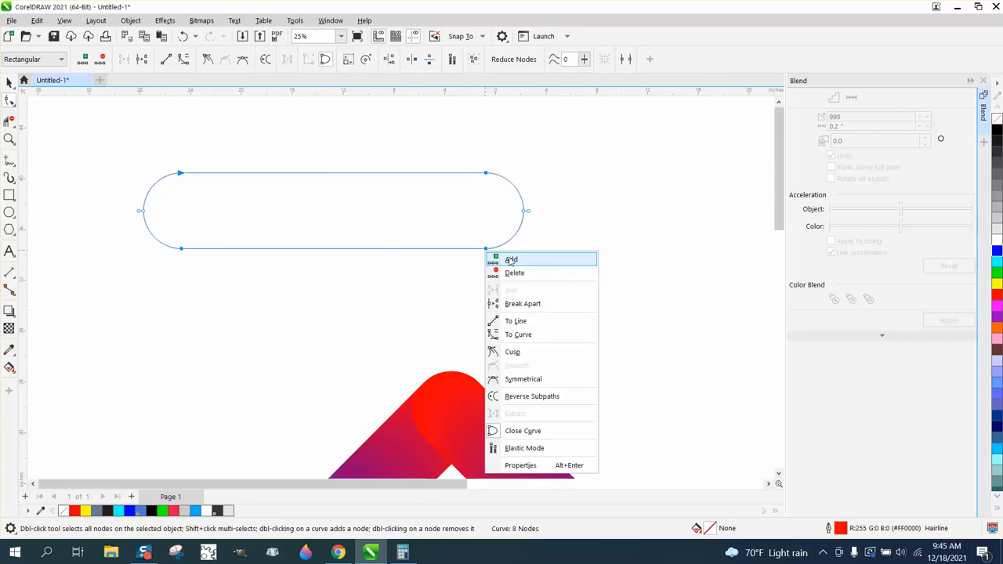
left_click(515, 300)
left_click(11, 125)
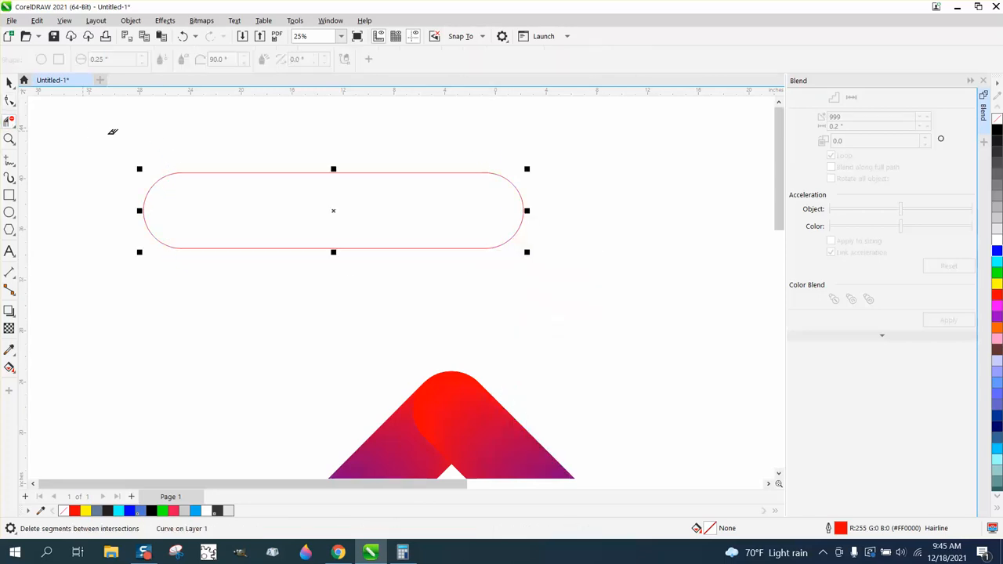
left_click_drag(303, 273, 305, 274)
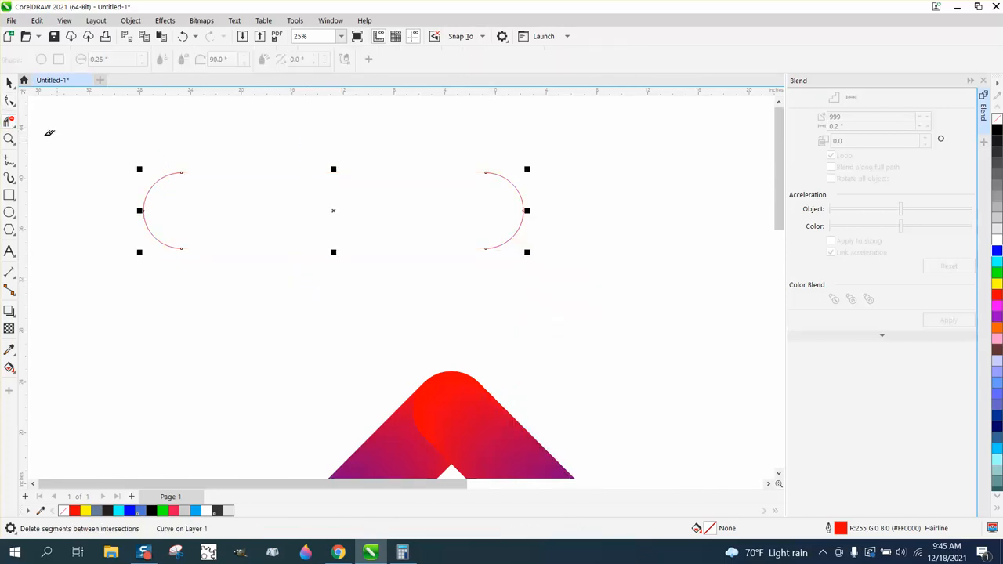
Break the remaining curve apart so the two end arcs are separate objects
left_click(10, 82)
left_click(176, 134)
left_click(179, 172)
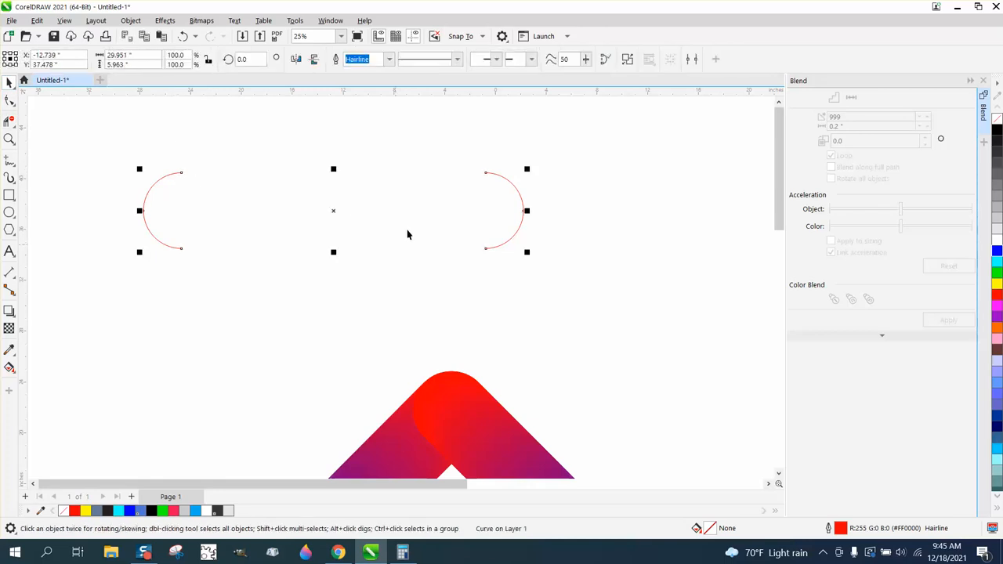
left_click(130, 21)
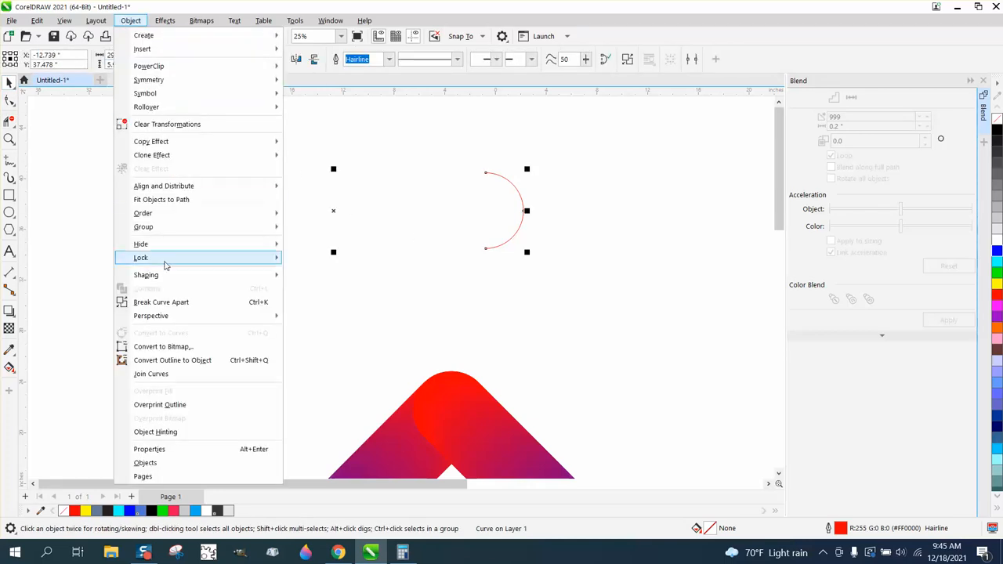
left_click(168, 301)
Set the left arc's outline width to 0.5 pt
left_click(170, 180)
left_click(170, 174)
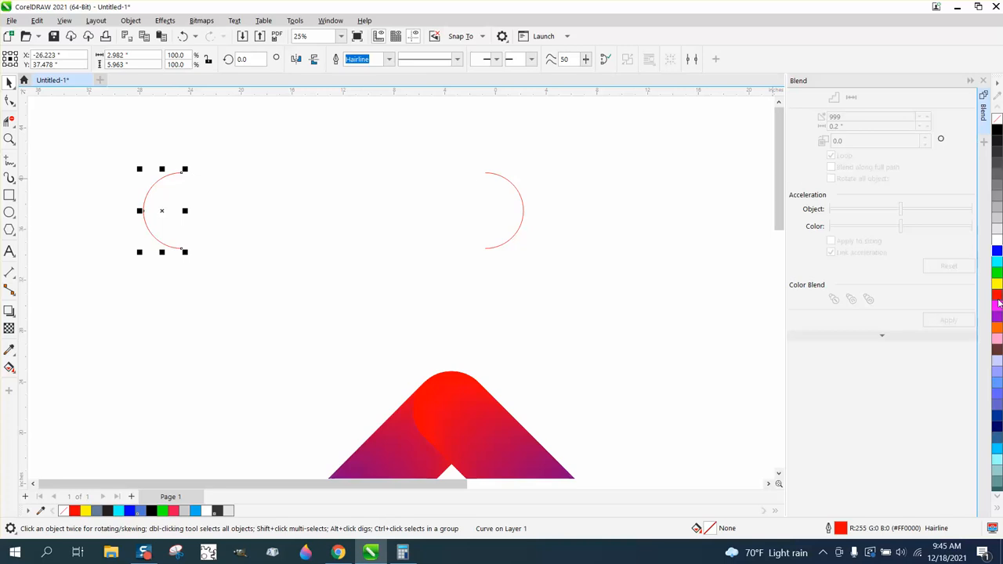
double_click(837, 530)
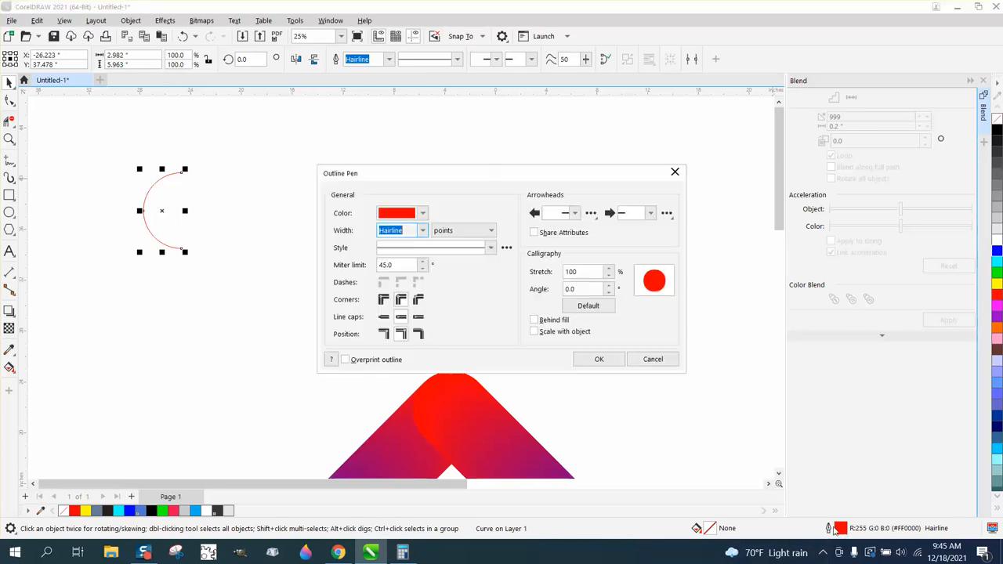
left_click(423, 230)
left_click(397, 267)
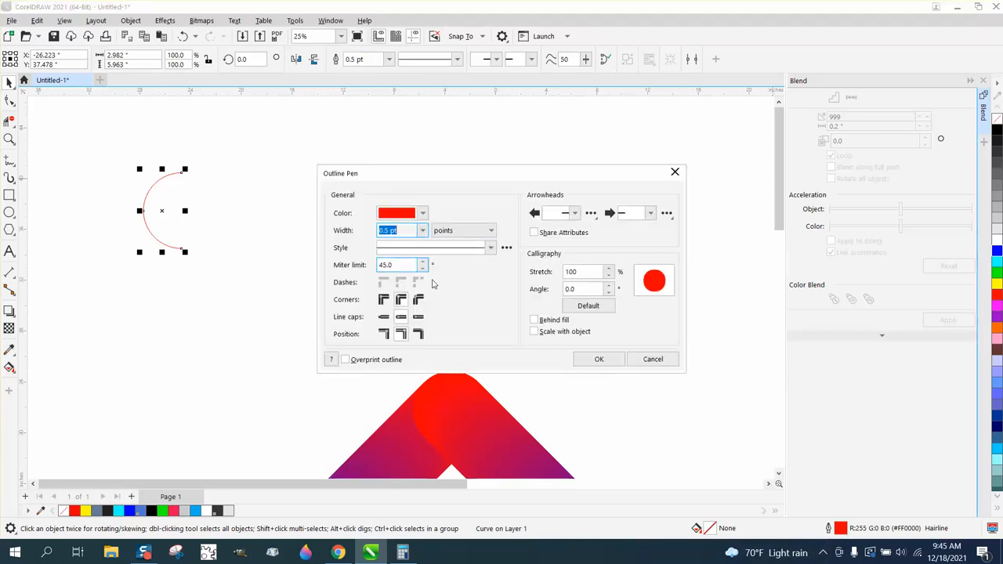
left_click(599, 359)
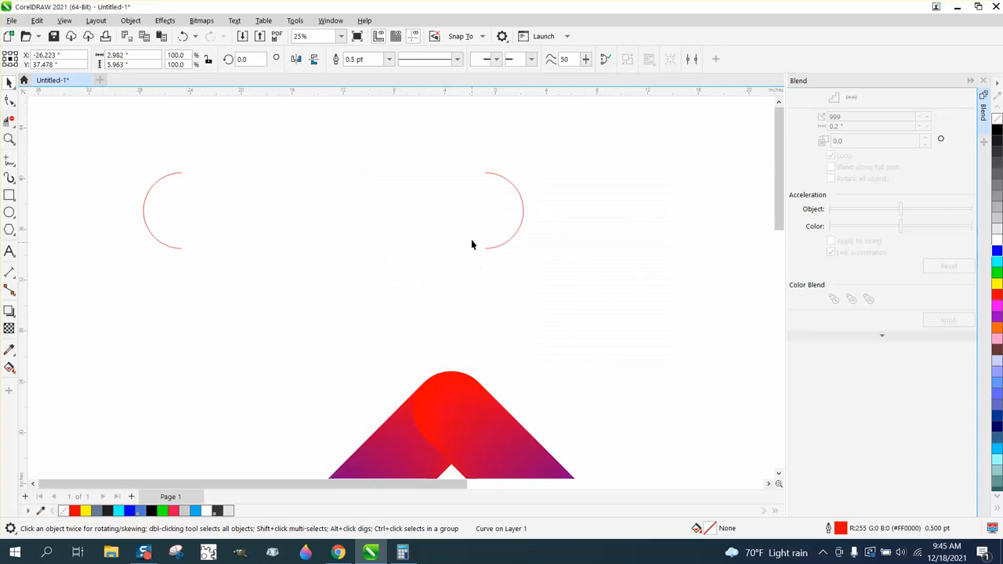
Give the right arc a 0.5 pt outline in blue (#0F6CE3)
left_click(519, 224)
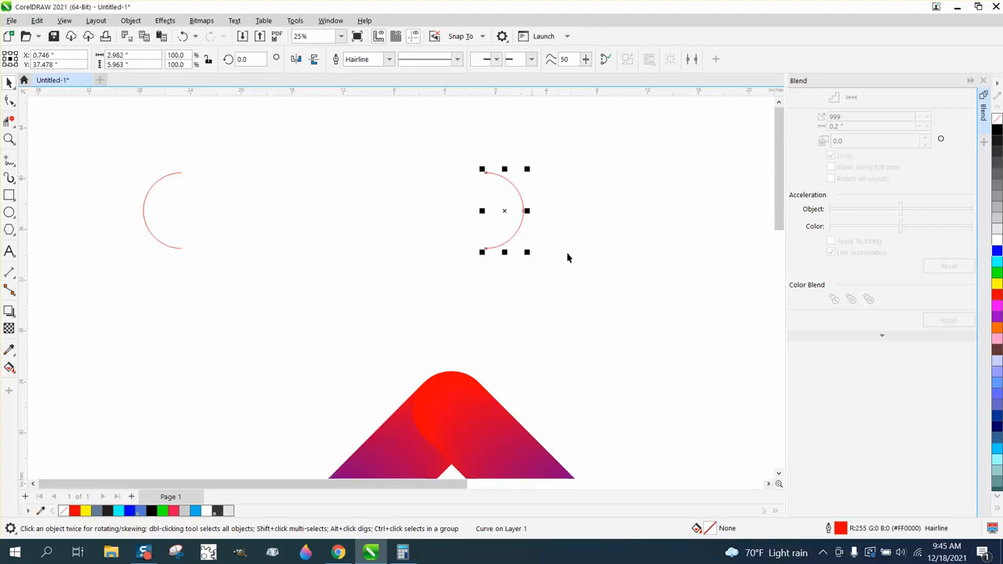
double_click(839, 529)
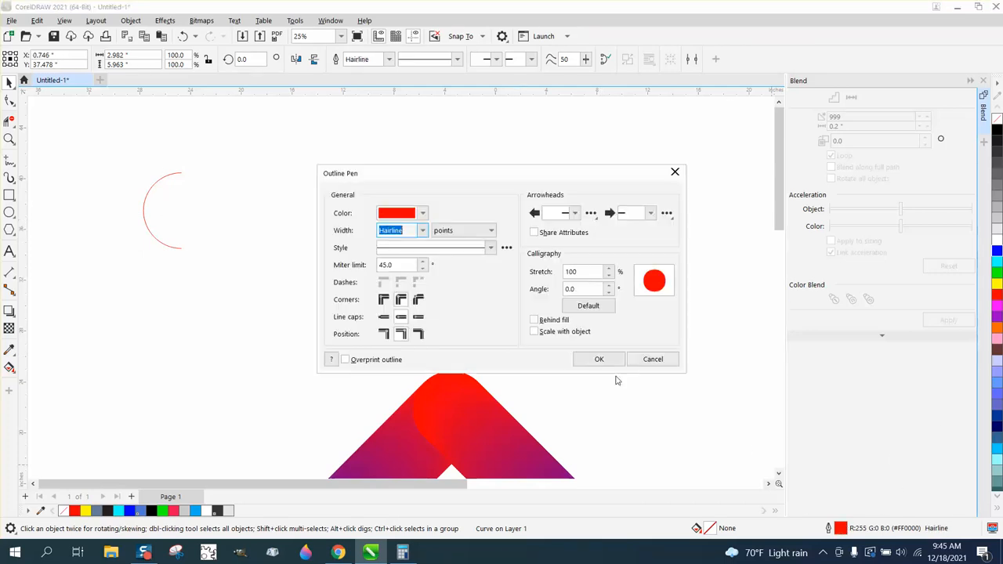
left_click(423, 230)
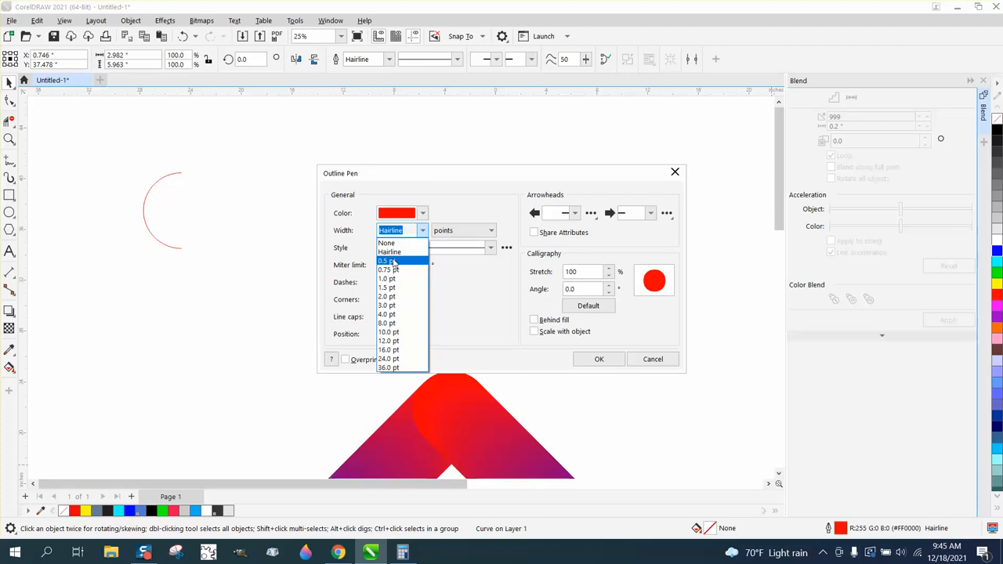
left_click(390, 260)
left_click(422, 213)
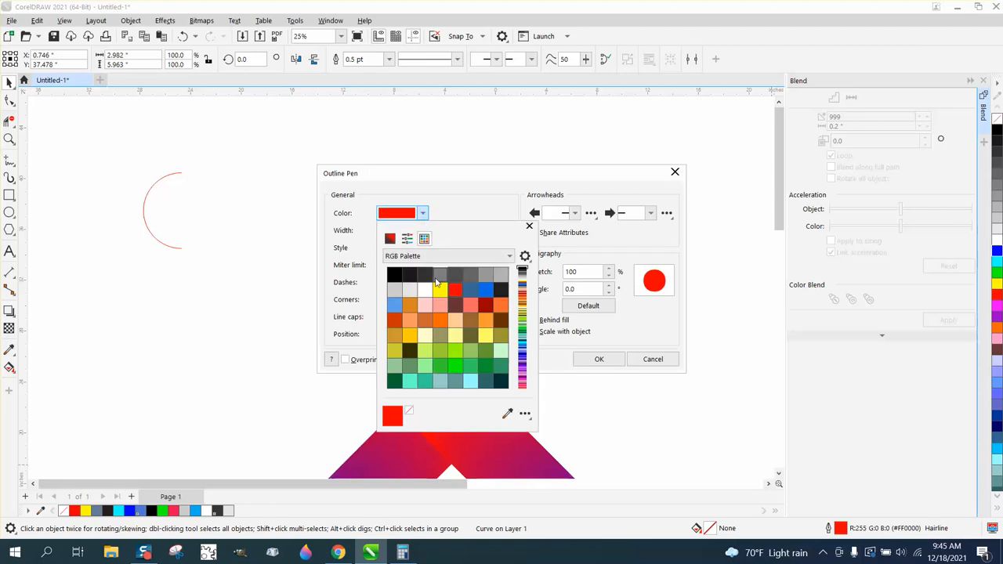
left_click(485, 291)
left_click(616, 367)
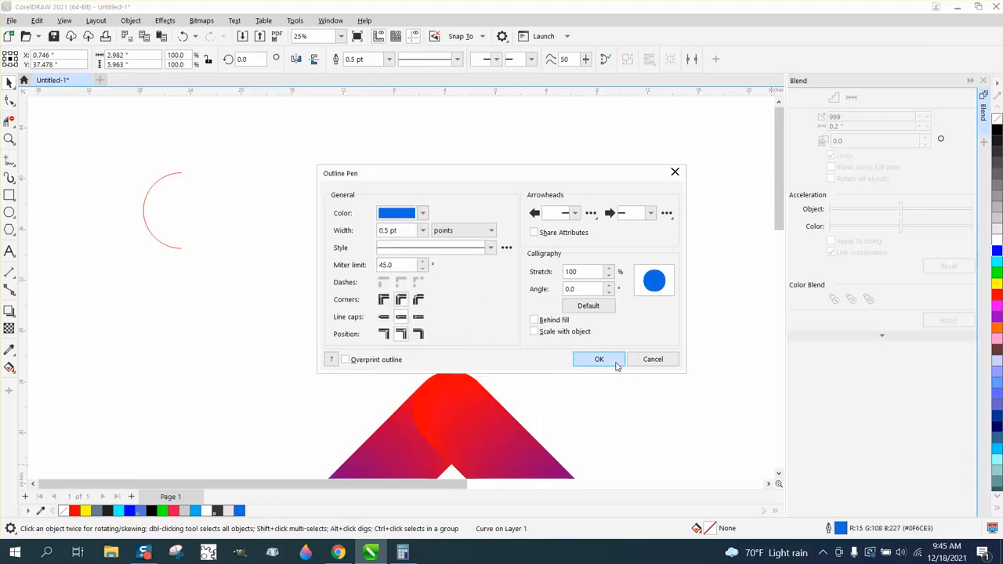
left_click(601, 360)
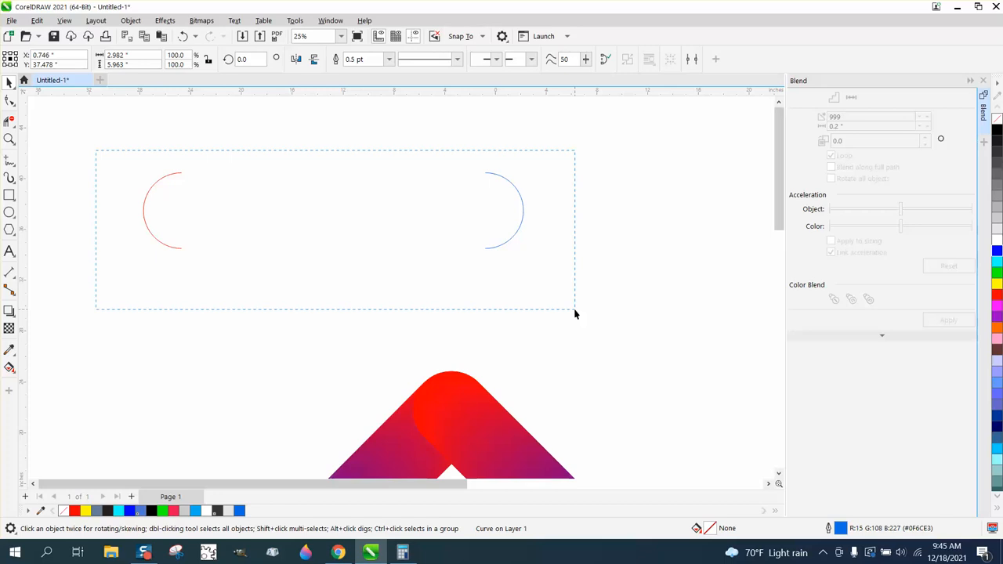
Try blending the red and blue arcs with 999 steps, then undo the blend
left_click_drag(575, 313, 580, 322)
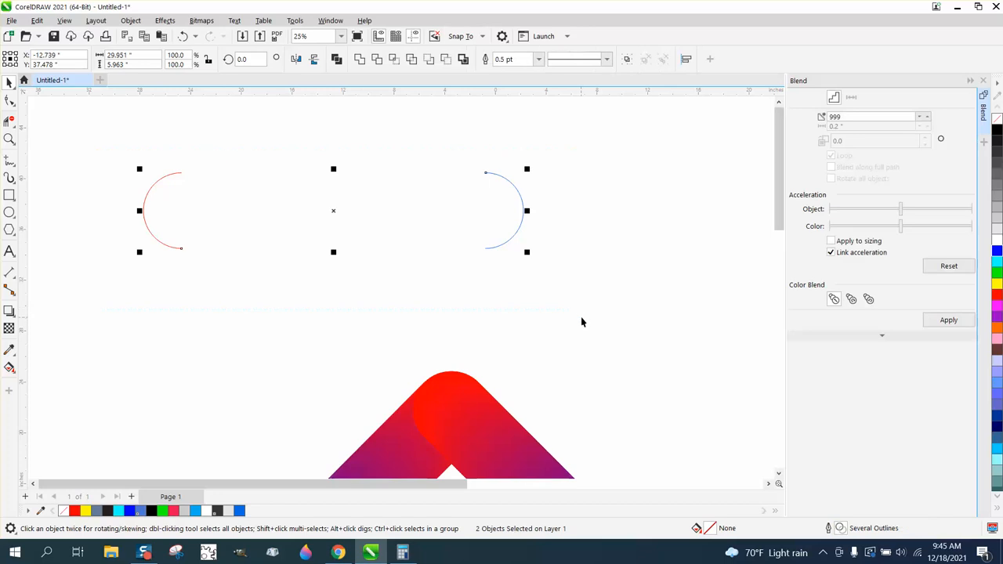
left_click(948, 321)
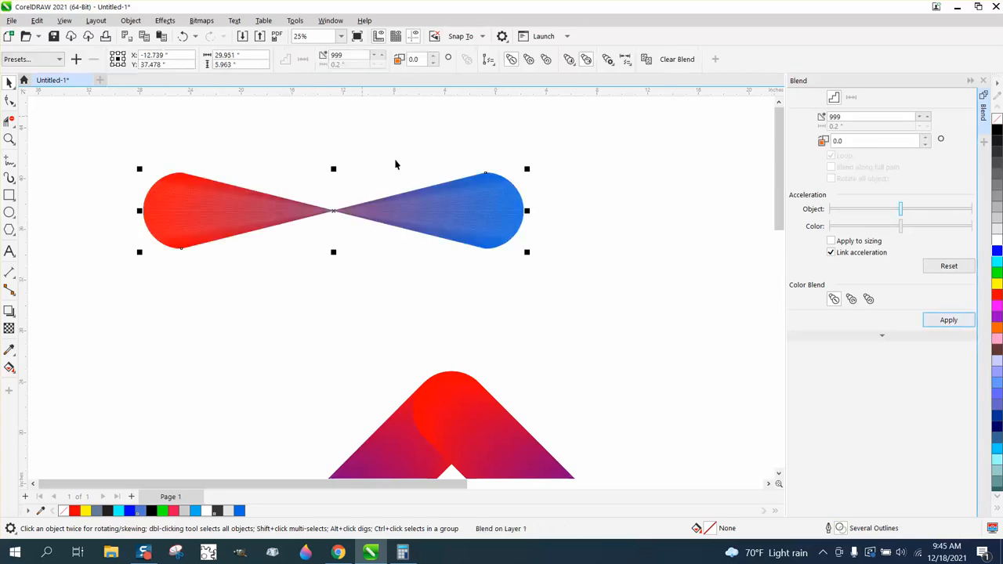
left_click(183, 36)
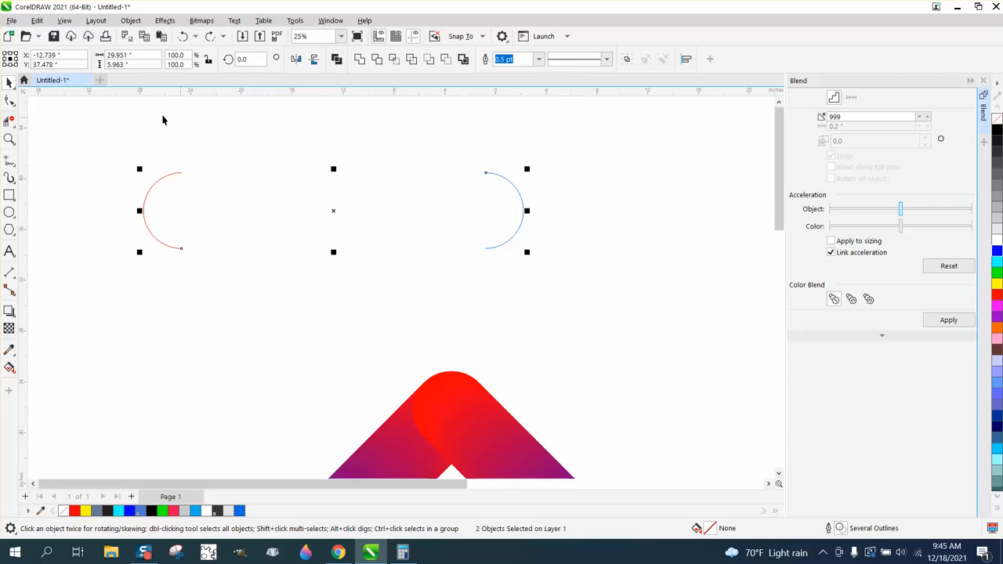
Mirror the blue arc vertically and check the node direction of both arcs
left_click(455, 203)
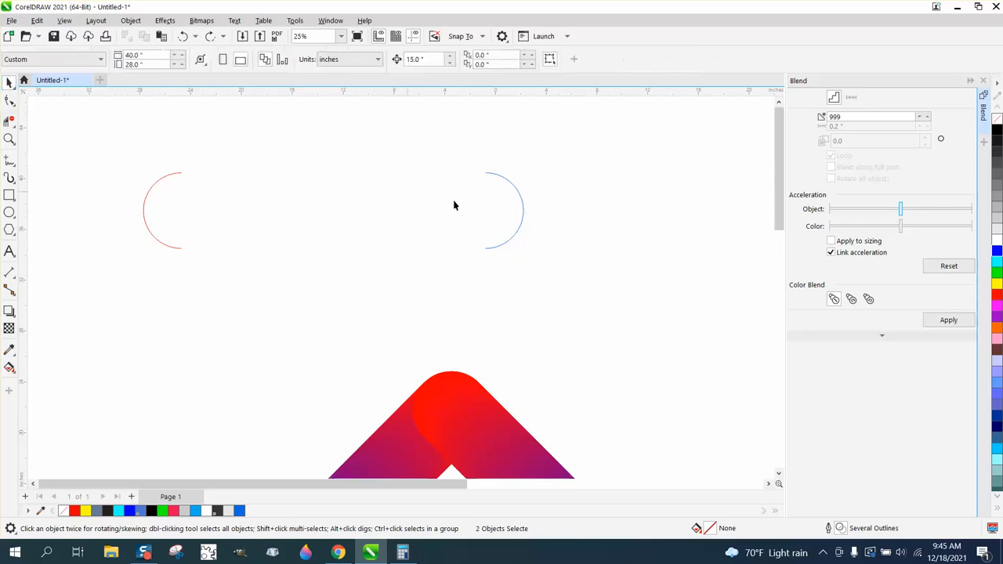
left_click(520, 203)
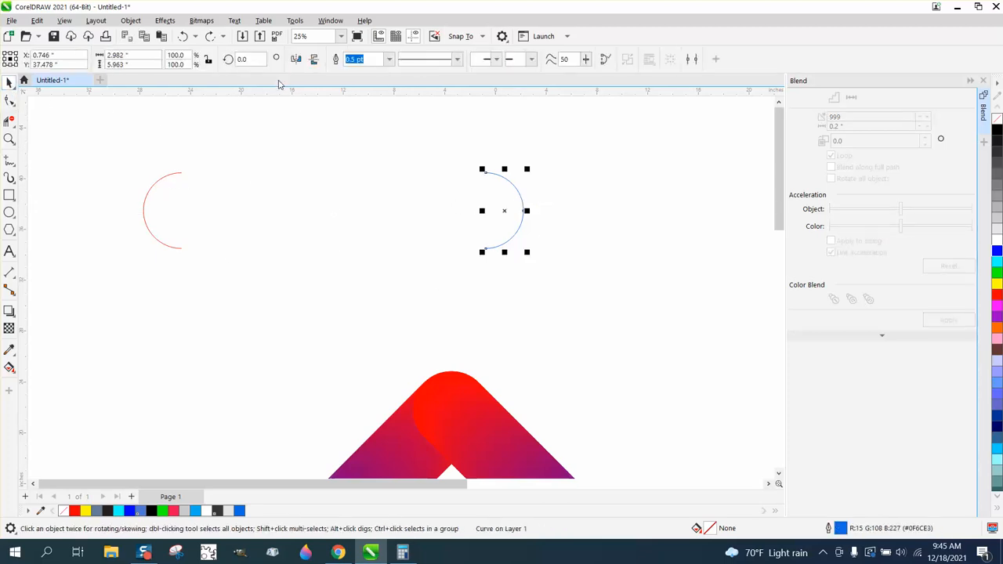
left_click(313, 60)
left_click_drag(84, 131, 597, 276)
left_click(10, 100)
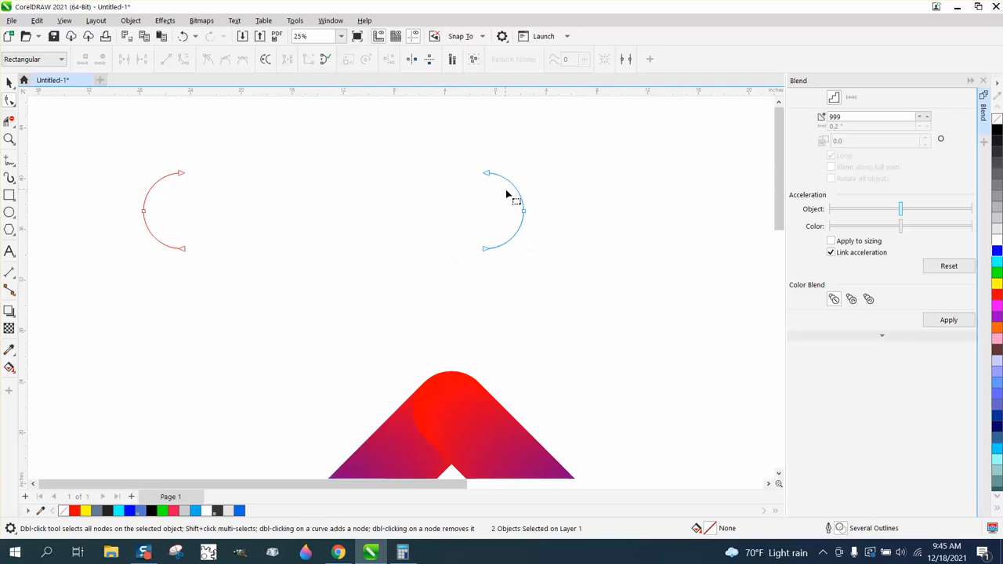
Blend the red arc with the mirrored blue arc using 999 steps
left_click(9, 82)
left_click_drag(99, 132, 274, 225)
left_click_drag(600, 284, 601, 285)
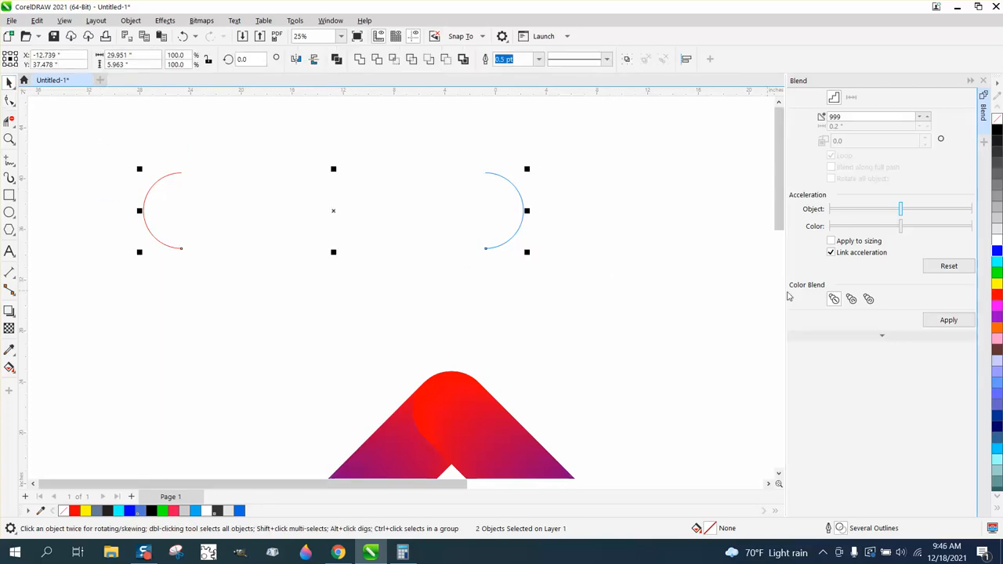
left_click(948, 320)
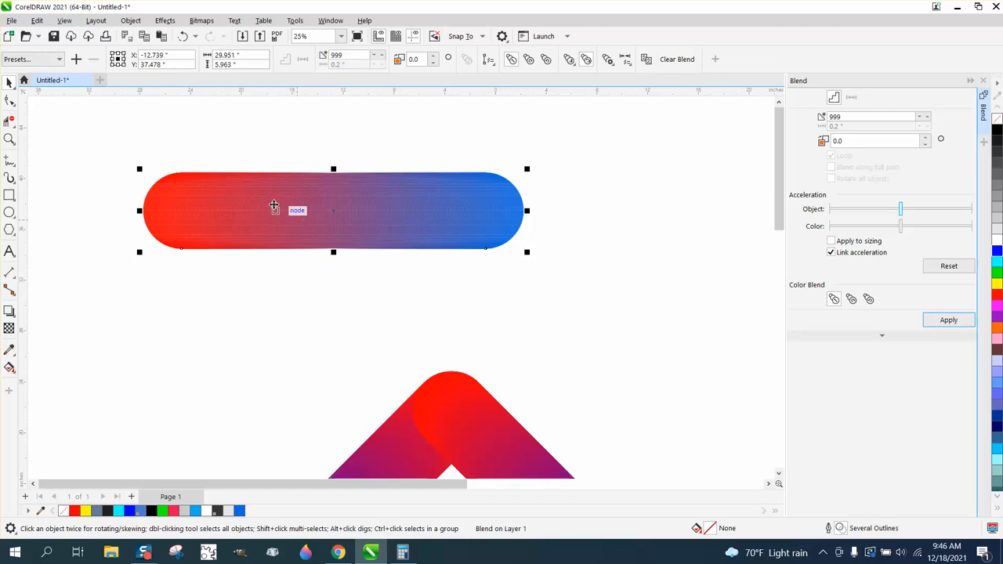
Examine the thin-line blend between the two arcs up close, and undo that blend
left_click(251, 166)
left_click(9, 139)
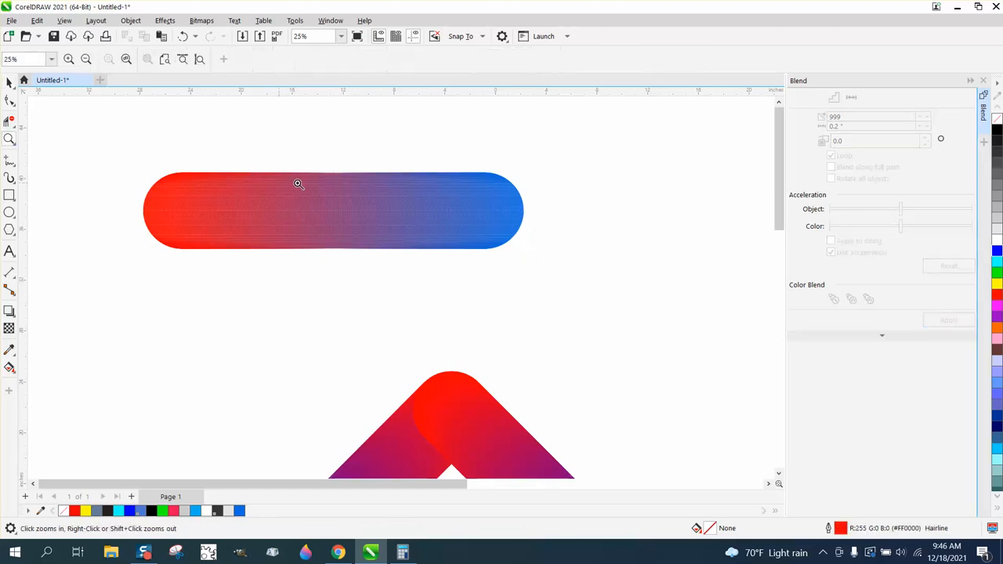
left_click(431, 243)
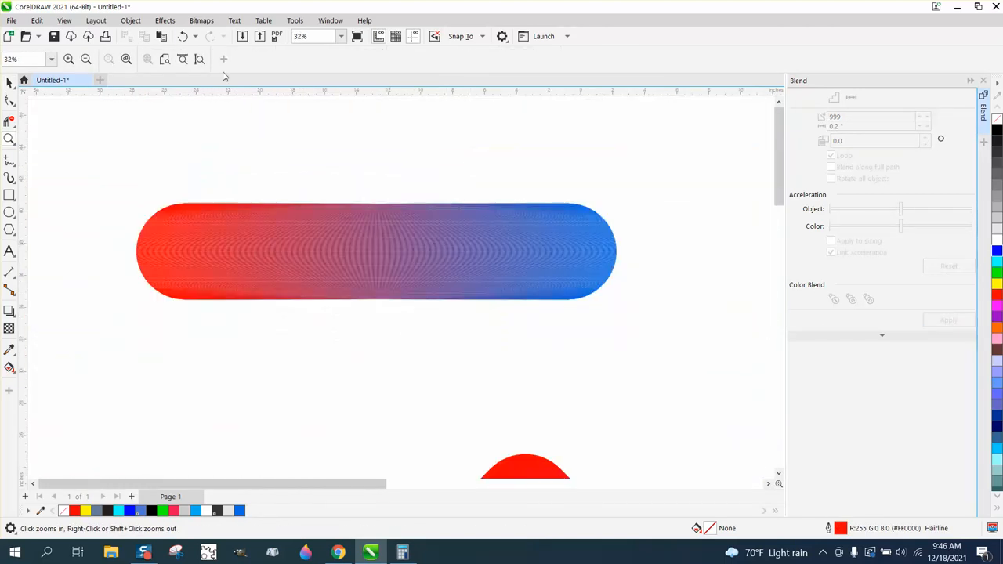
left_click(183, 36)
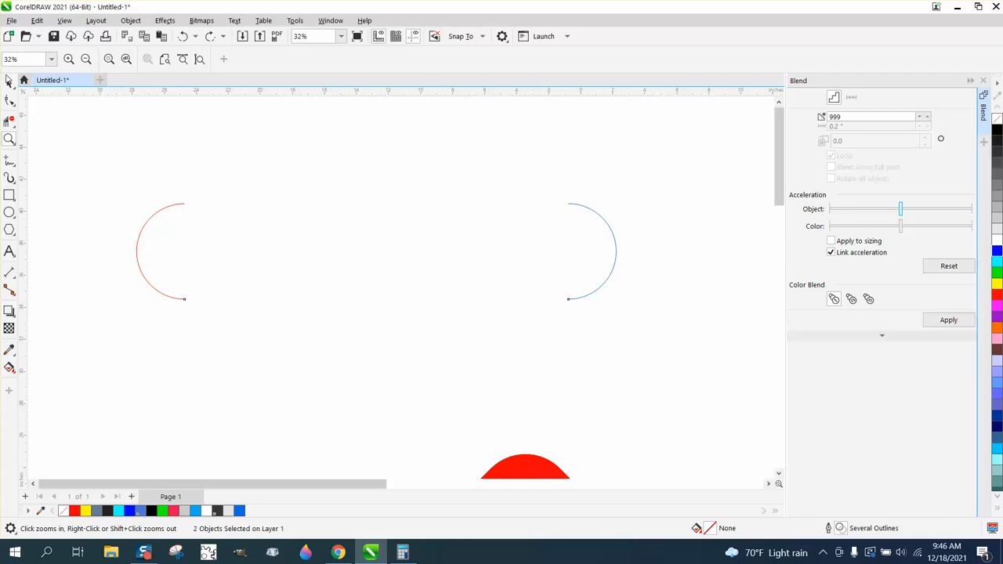
Set the outline width of both the red and blue arcs to 4.0 pt
left_click(10, 83)
left_click_drag(109, 153, 705, 350)
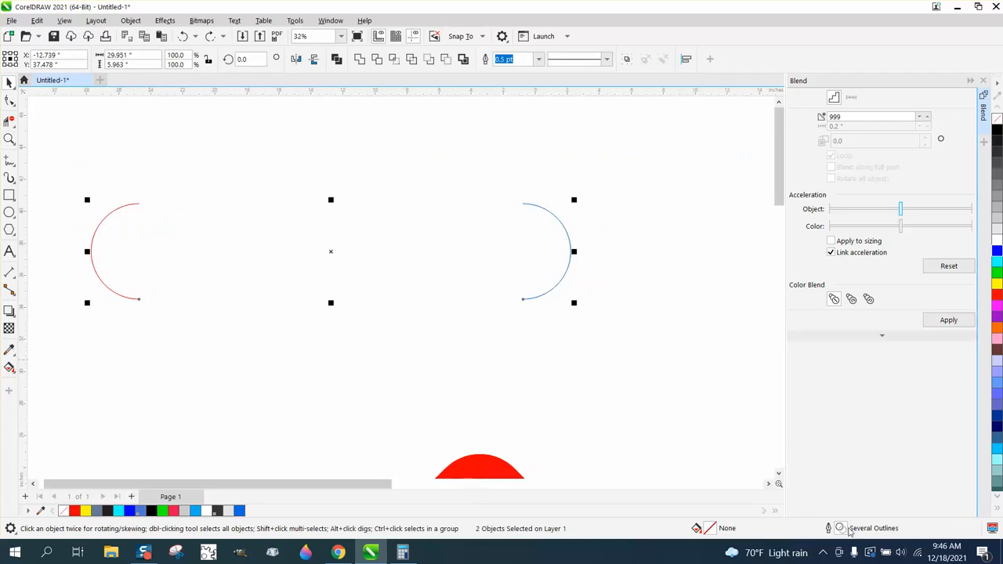
double_click(842, 530)
left_click(422, 230)
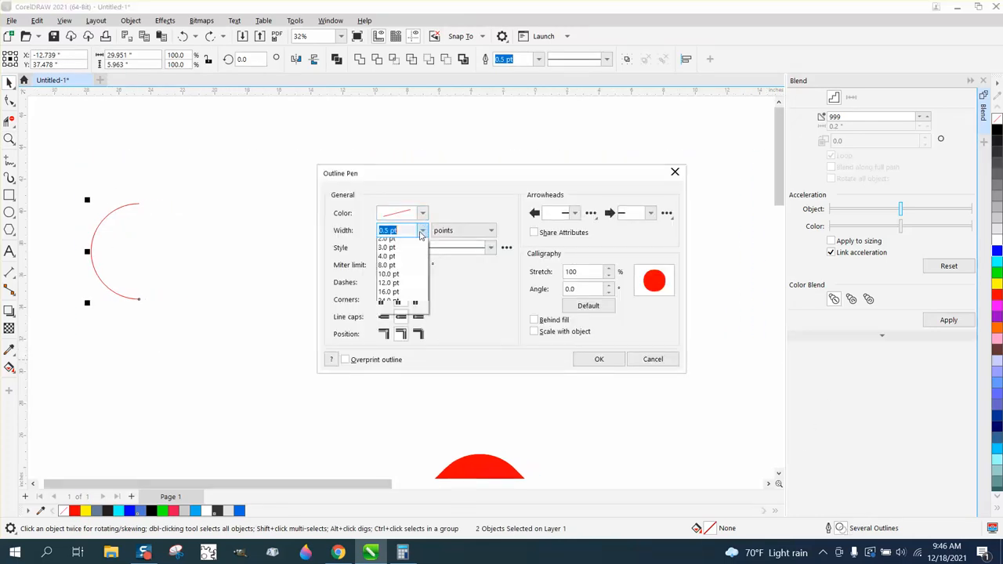
left_click(387, 314)
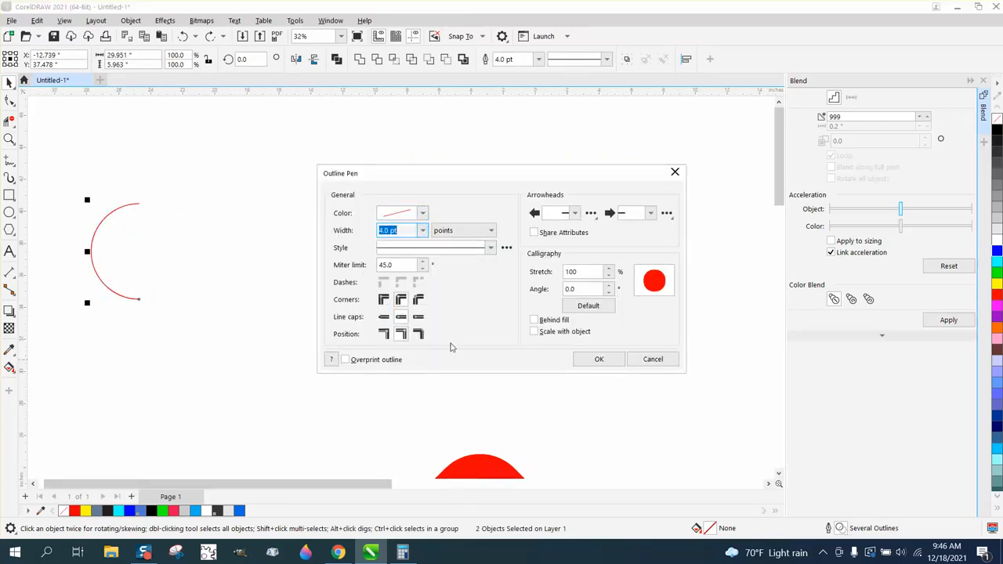
left_click(599, 359)
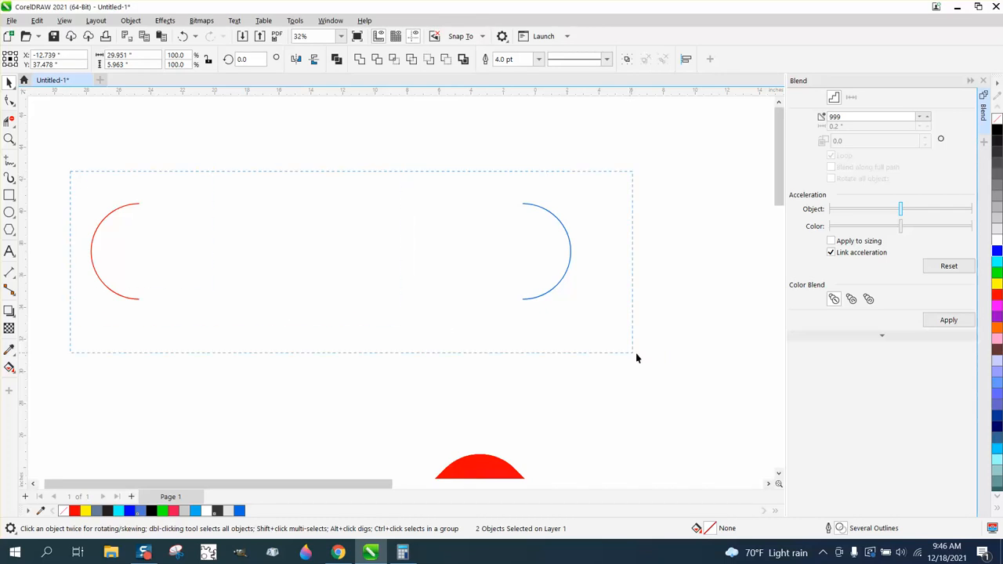
Blend the two thicker-outlined arcs with 999 steps into a rounded bar
left_click_drag(636, 358, 635, 358)
left_click(948, 320)
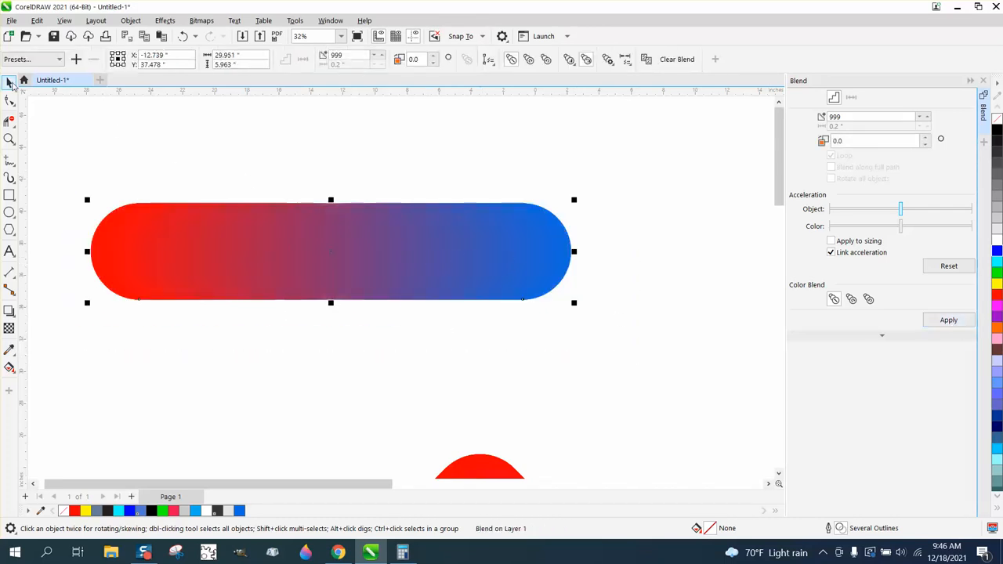
scroll(356, 213, "down", 1)
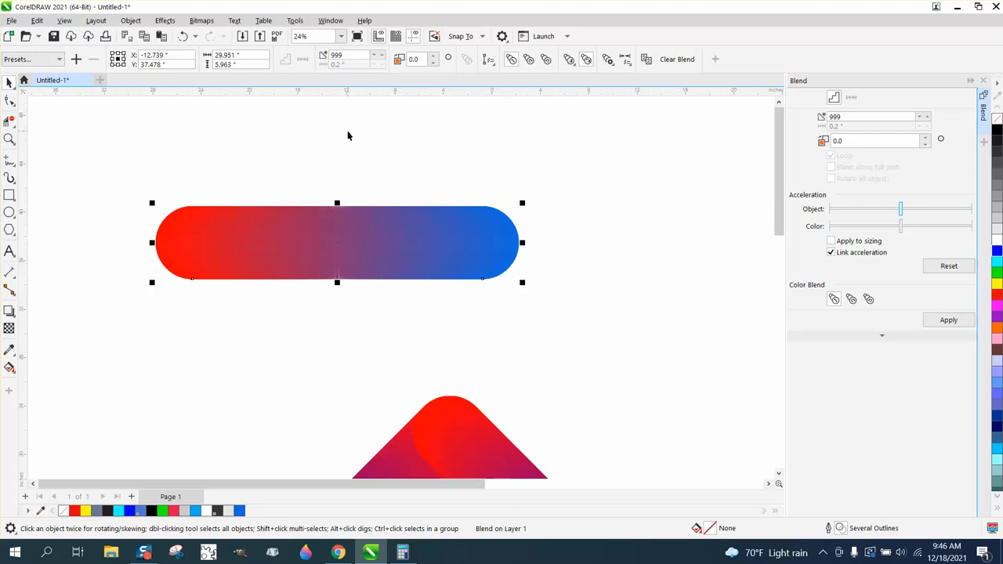
Group the blended bar and rotate the group by 45 degrees
left_click(130, 20)
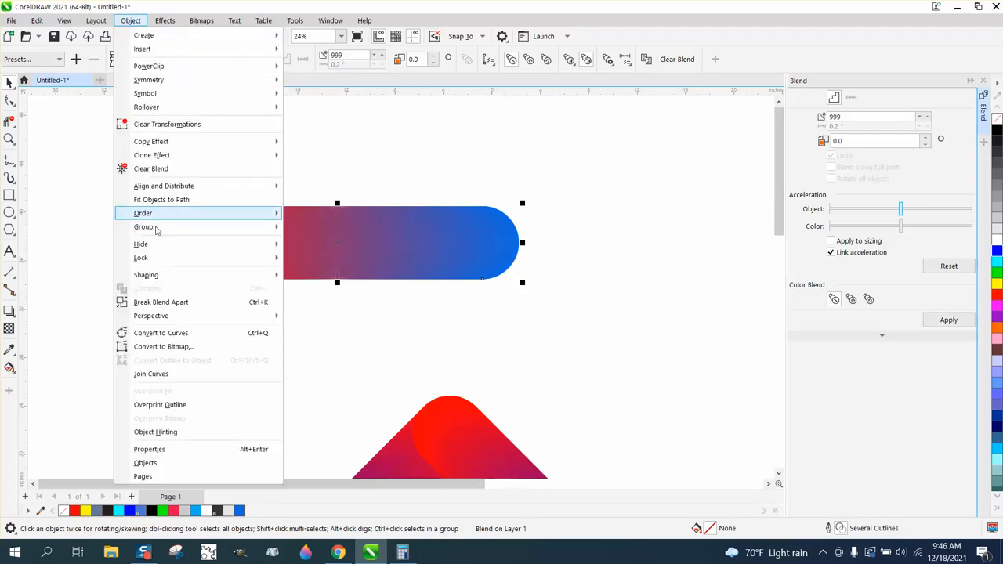
mouse_move(274, 227)
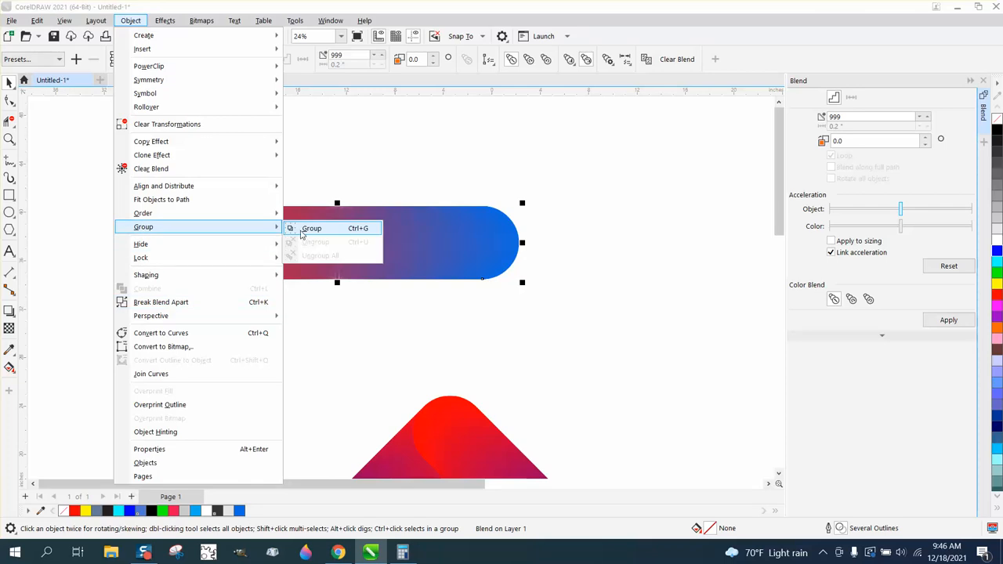
left_click(310, 228)
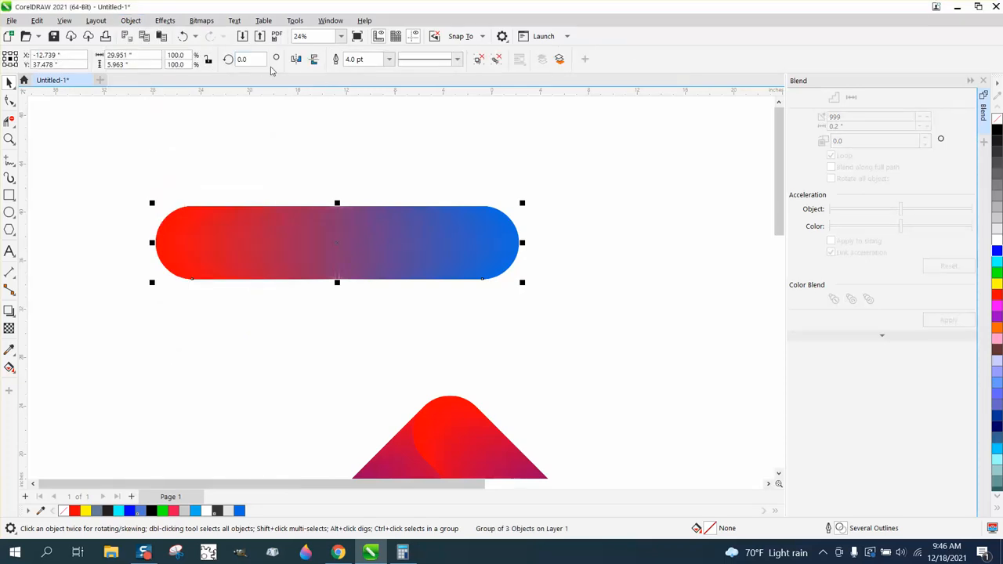
type("45")
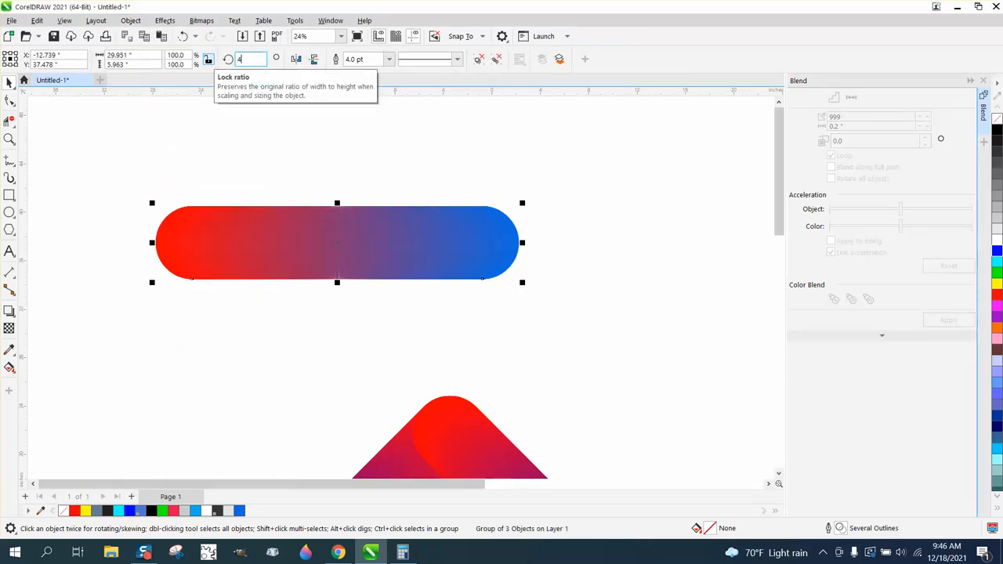
key("Return")
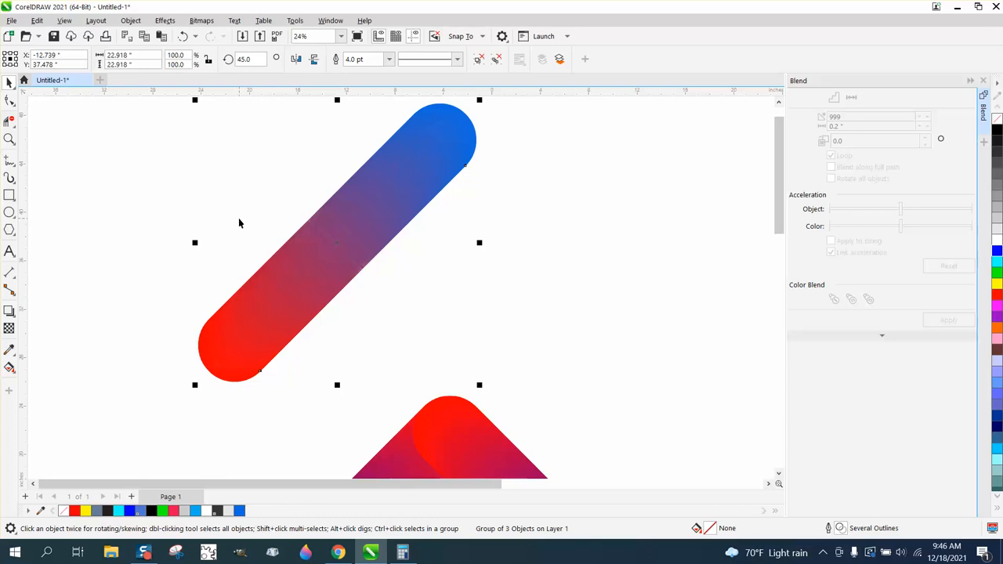
Create a horizontally mirrored copy of the bar and move it so the blue ends overlap as a chevron
left_click(295, 60)
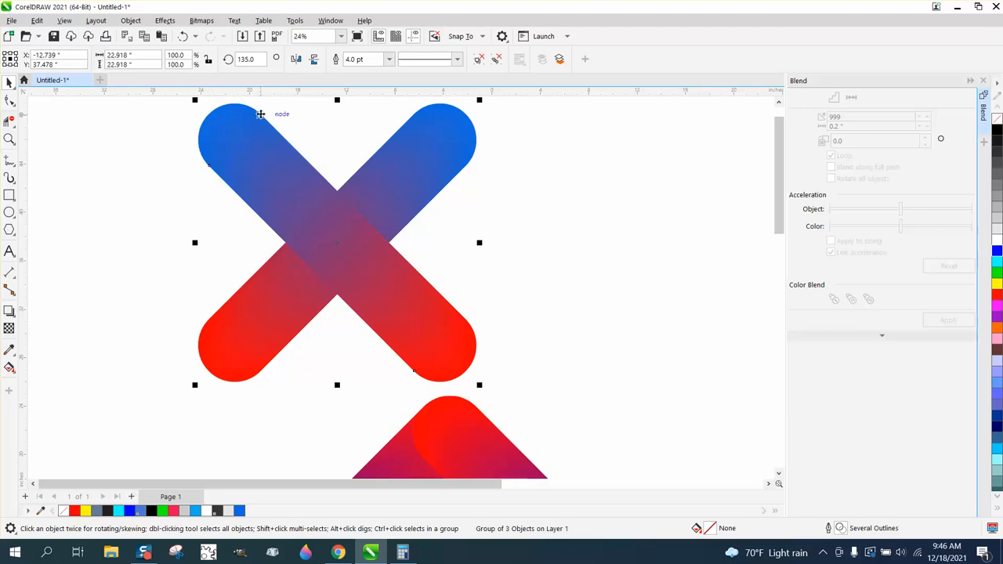
left_click_drag(258, 113, 464, 118)
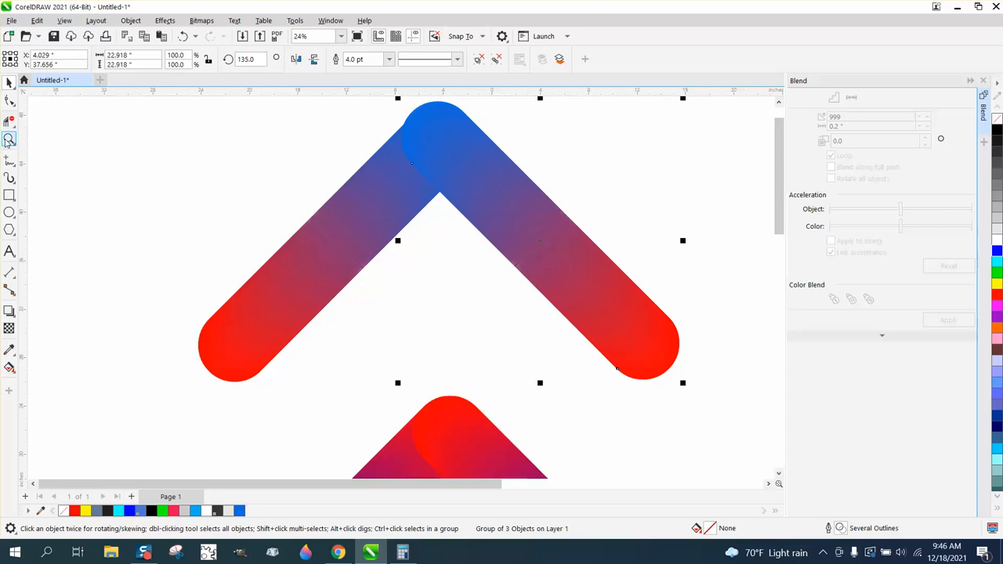
Change the nudge distance and nudge the mirrored bar until the chevron's outer edges line up at the blue apex
left_click(10, 139)
left_click(41, 139)
scroll(421, 175, "down", 1)
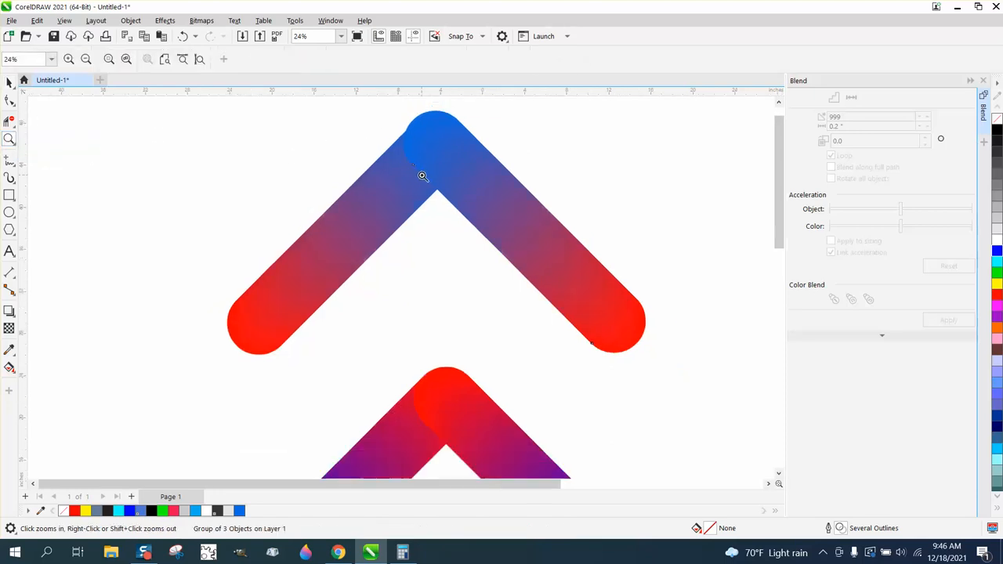
left_click_drag(381, 117, 534, 212)
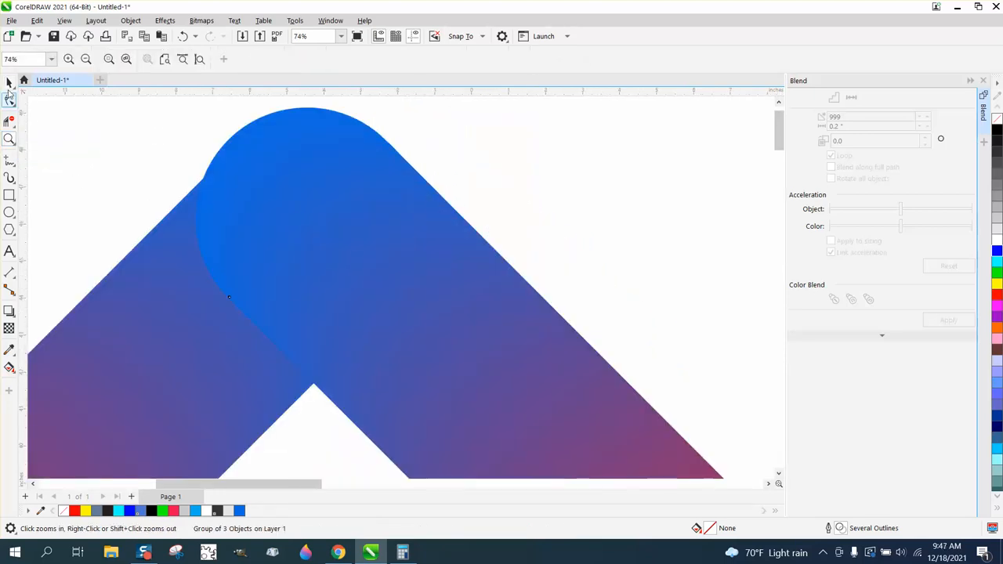
left_click(9, 81)
double_click(423, 59)
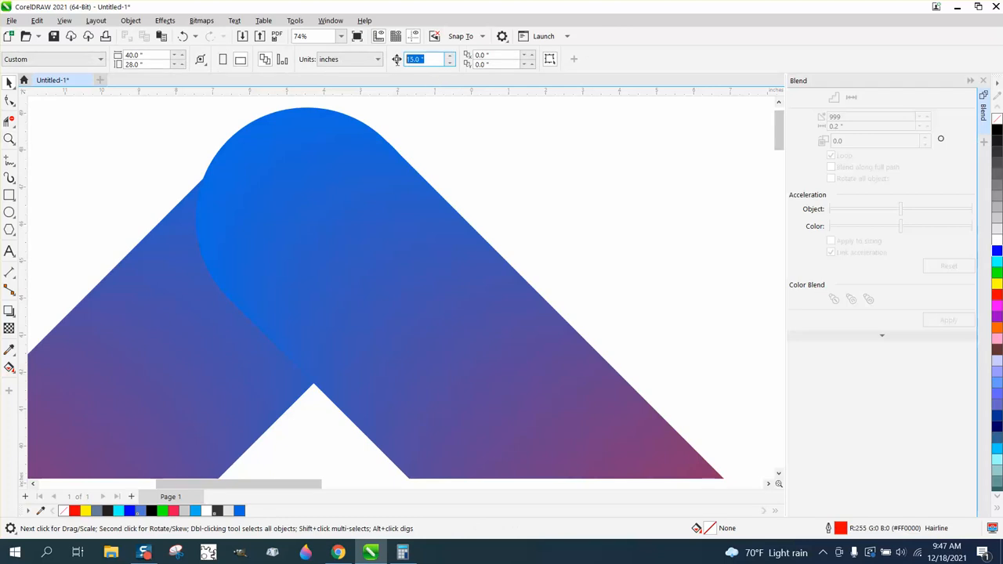
key("BackSpace")
key("Return")
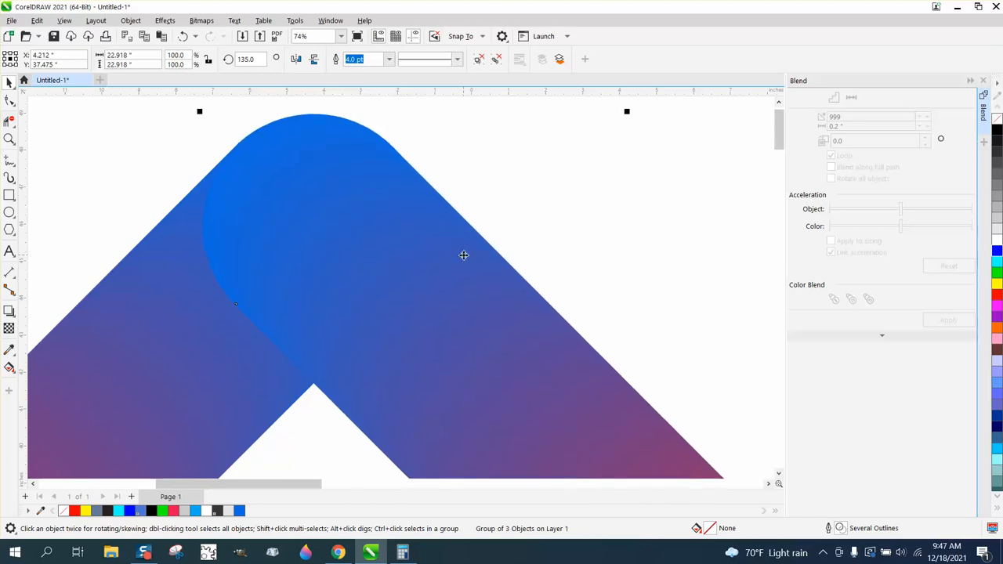
Group the two bars of the chevron and place a vertically mirrored copy above it, overlapping the blue tips to form an X
scroll(541, 232, "down", 1)
scroll(414, 190, "down", 1)
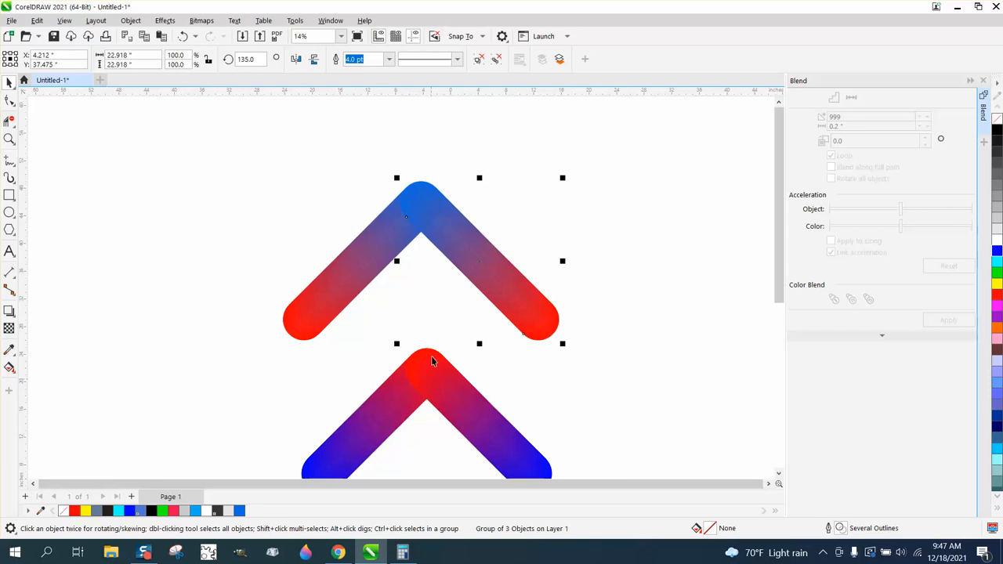
scroll(368, 291, "down", 1)
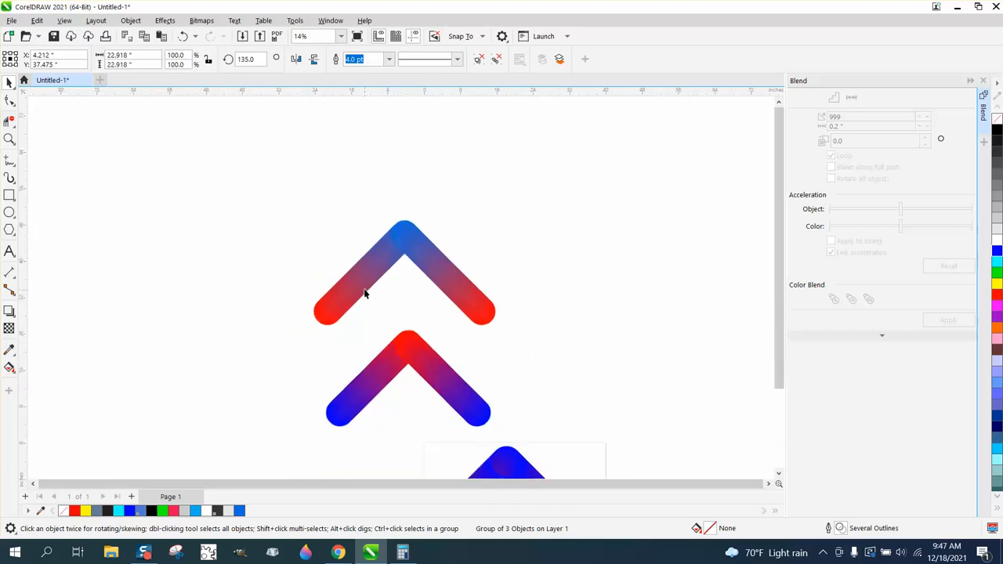
left_click_drag(253, 198, 553, 343)
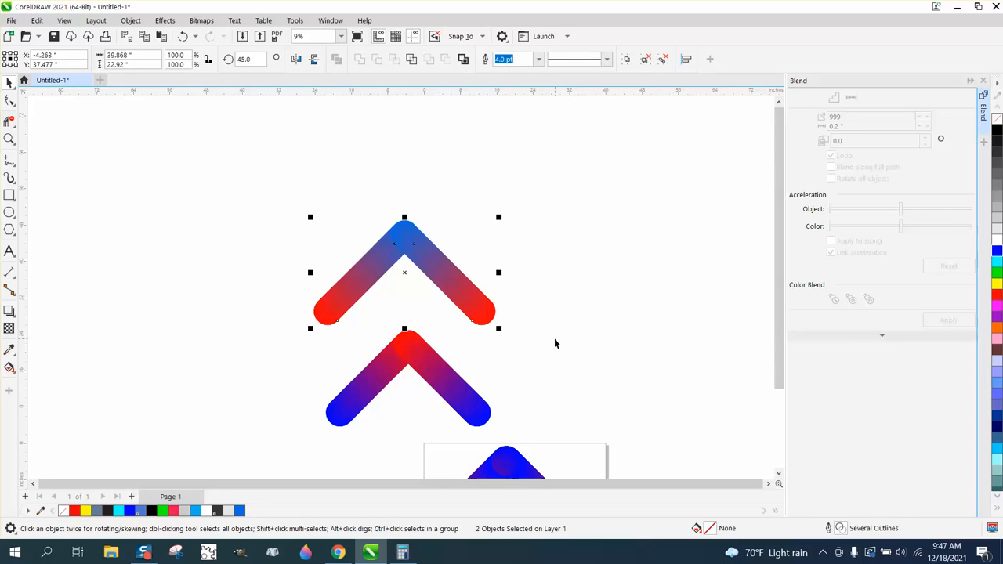
key("ctrl+g")
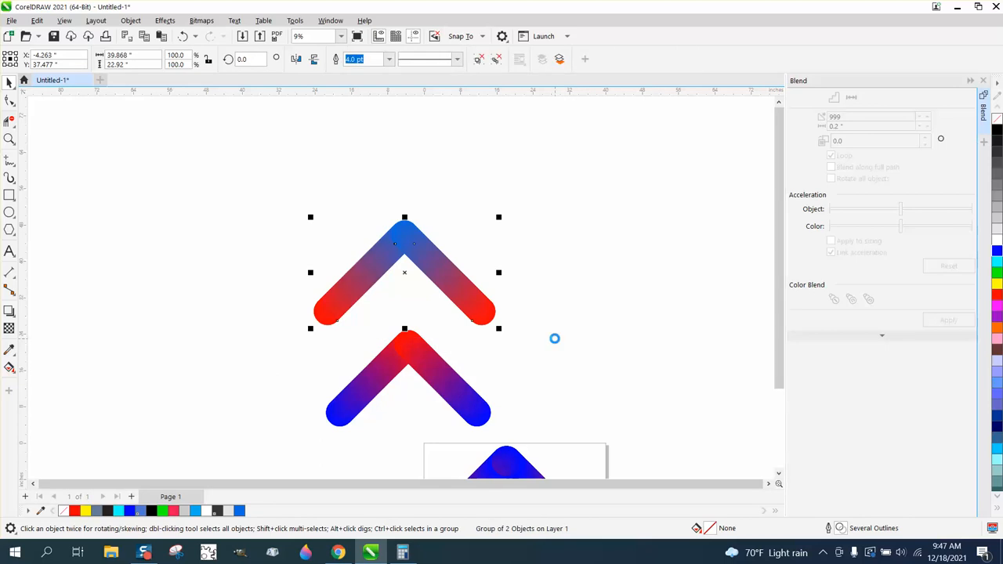
left_click_drag(405, 329, 412, 233)
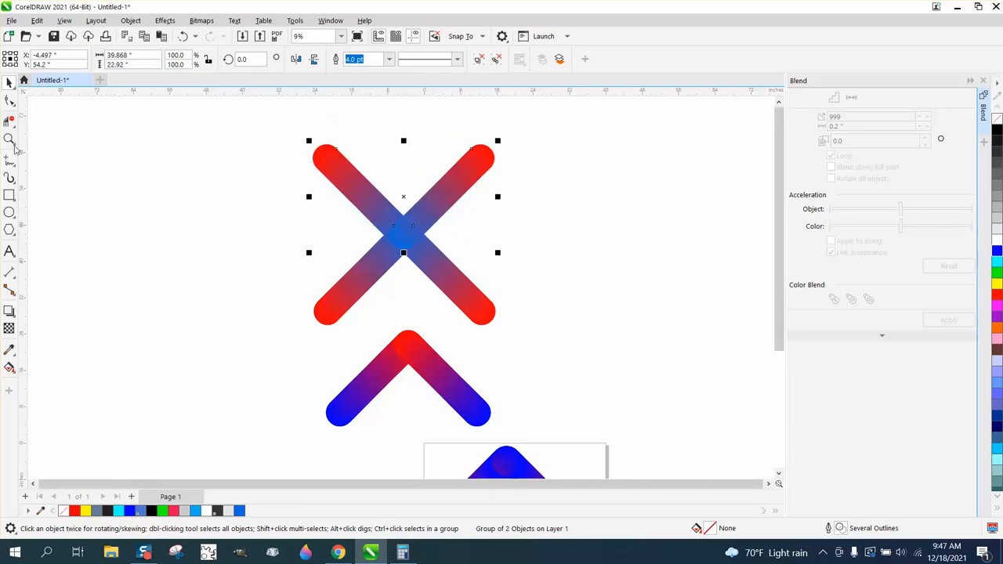
Examine the blue overlap at the centre of the X and the colour transition along its arms
left_click(14, 147)
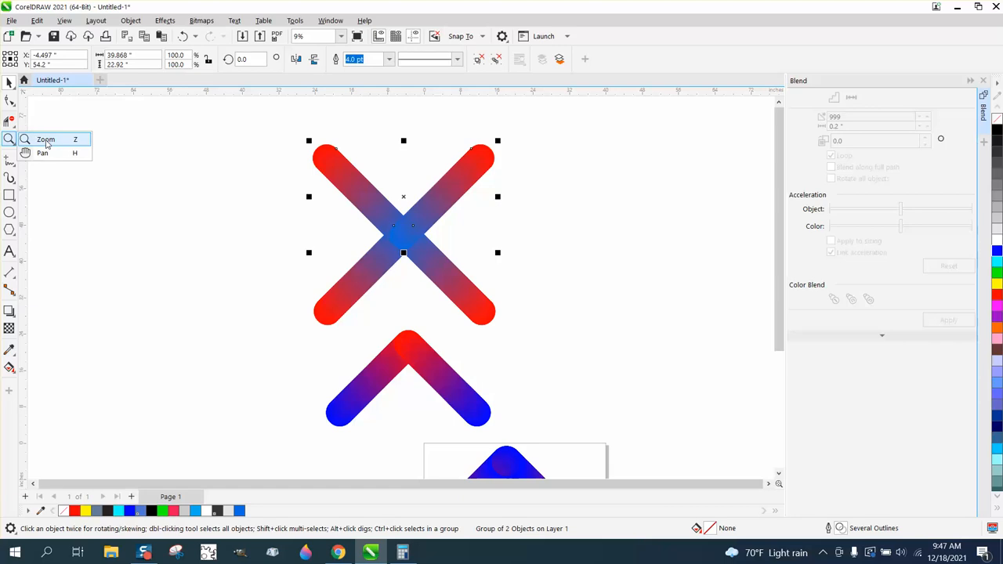
left_click(45, 142)
left_click_drag(301, 213, 528, 313)
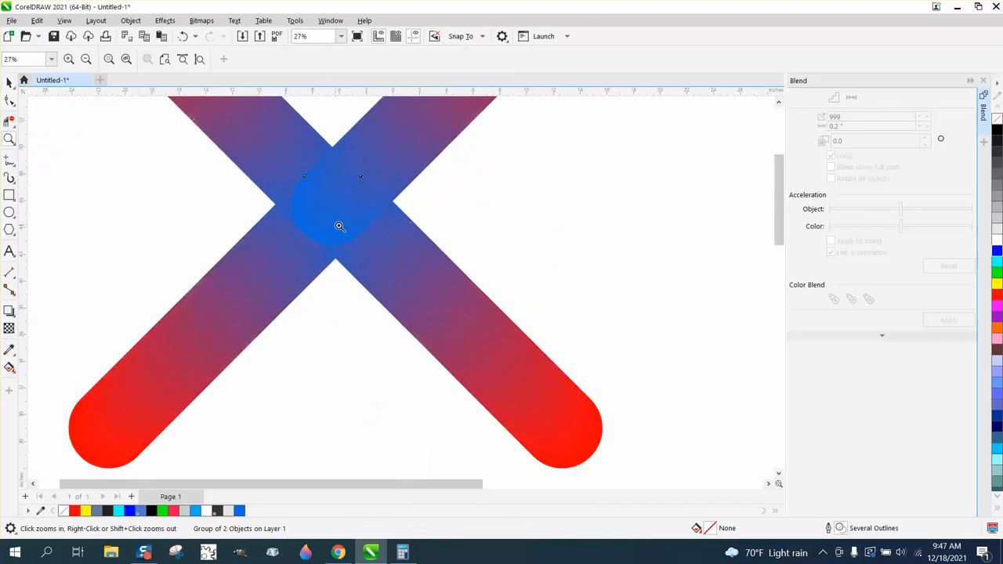
scroll(367, 217, "down", 4)
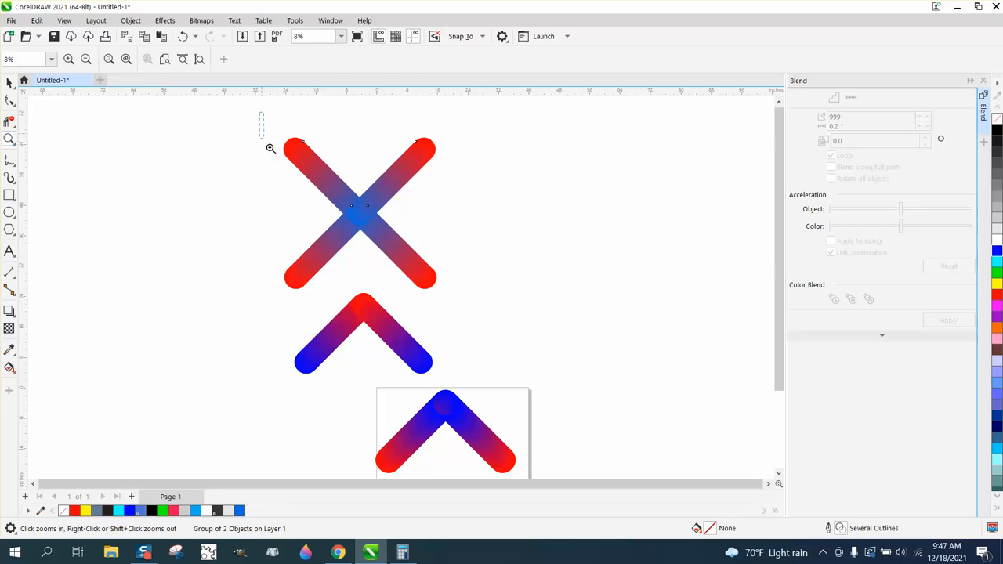
left_click_drag(271, 148, 523, 309)
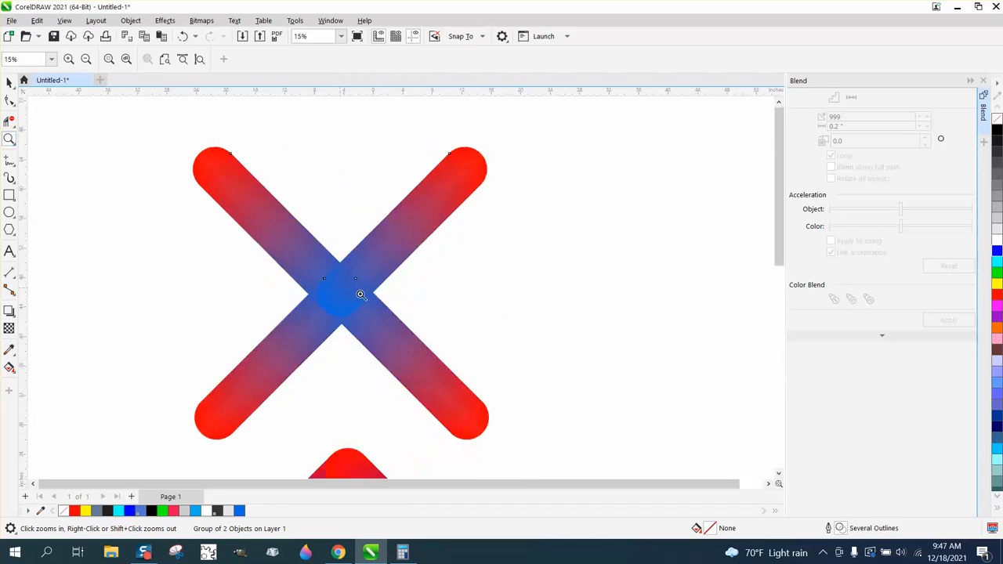
scroll(358, 299, "down", 4)
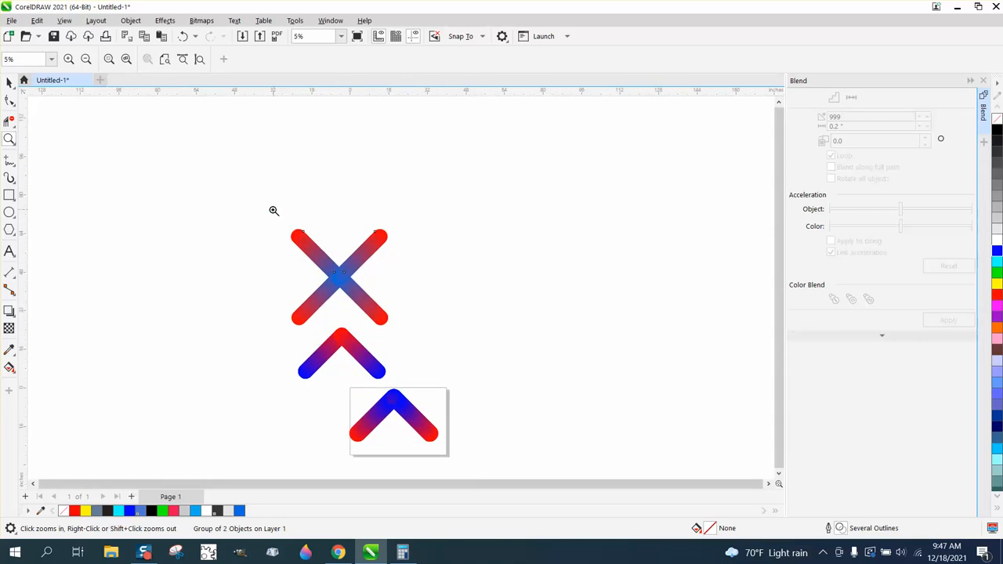
left_click_drag(270, 217, 460, 342)
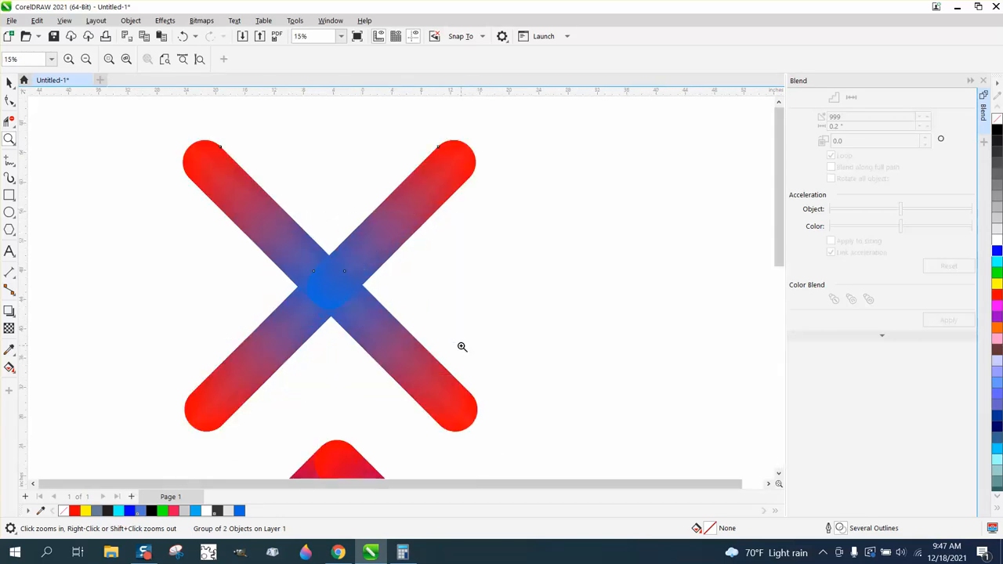